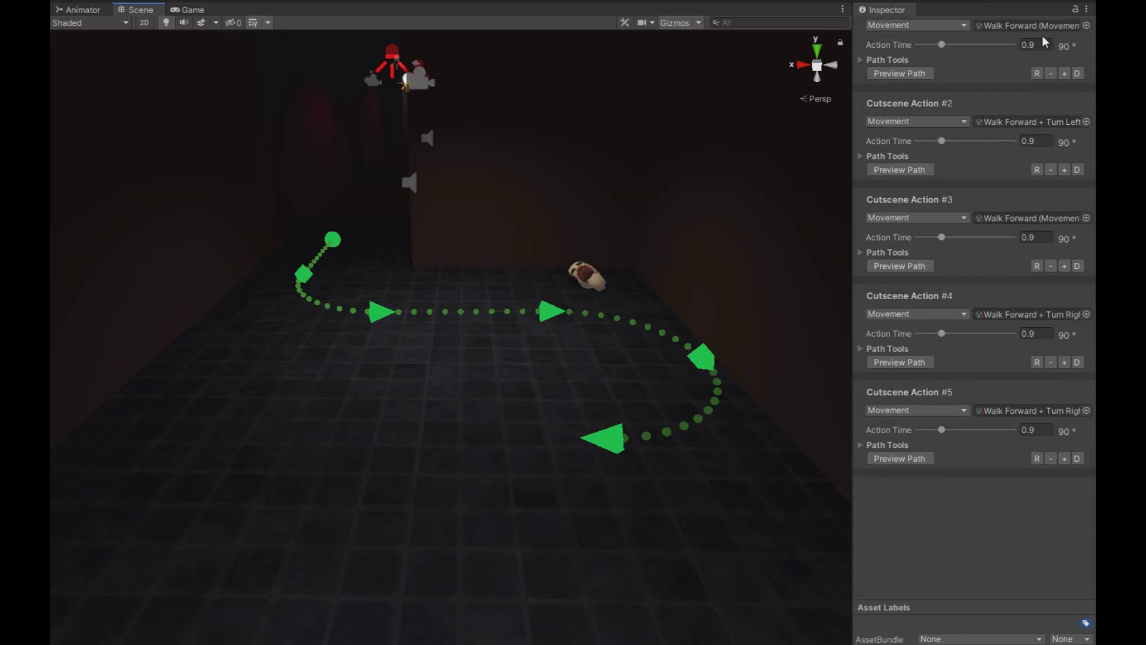
Expand Path Tools for Cutscene Actions #1 through #5 to show their start points, end points and markers
{"action": "left_click", "coordinate": [860, 58]}
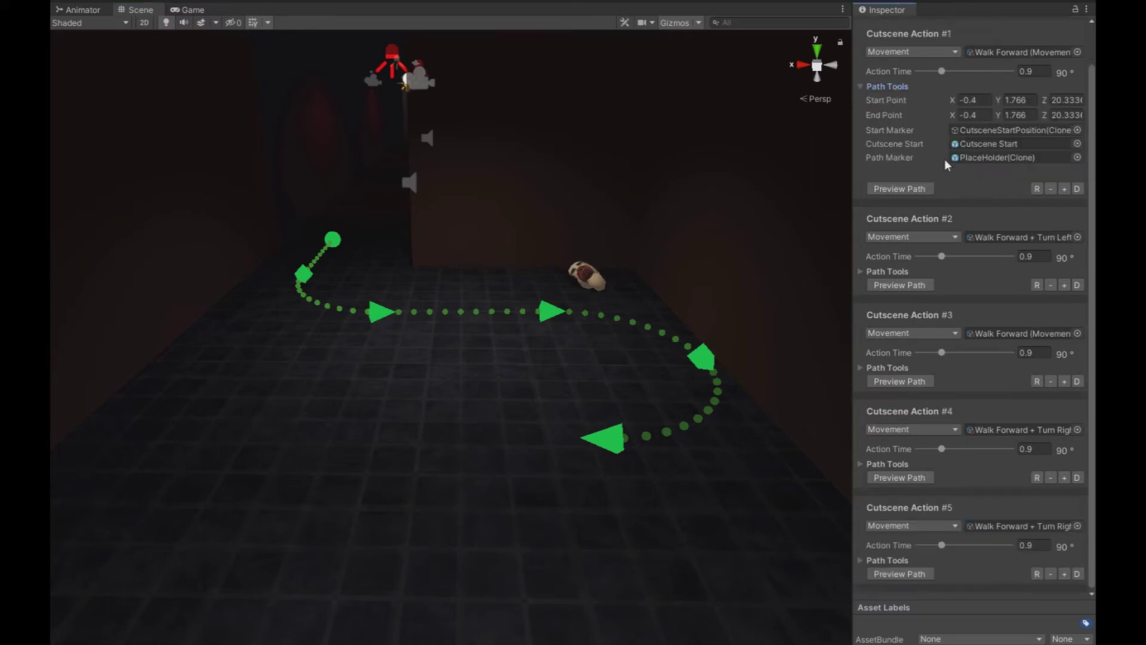
{"action": "left_click", "coordinate": [862, 271]}
{"action": "scroll", "coordinate": [919, 270], "scroll_direction": "down", "scroll_amount": 2}
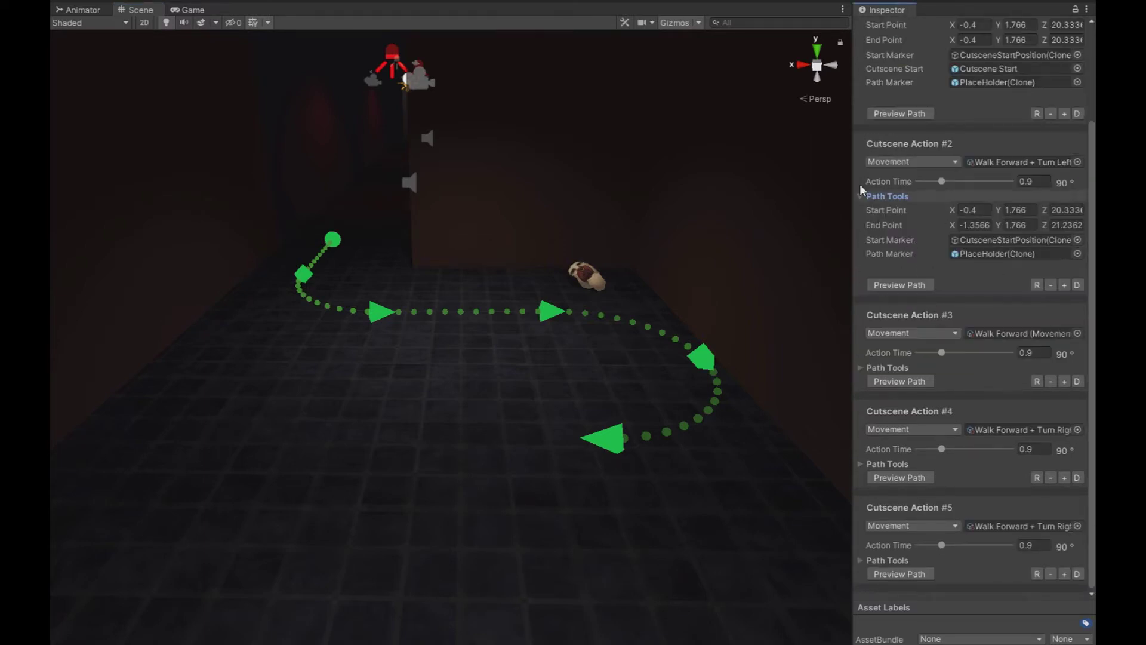
{"action": "left_click", "coordinate": [861, 367]}
{"action": "scroll", "coordinate": [902, 400], "scroll_direction": "down", "scroll_amount": 2}
{"action": "left_click", "coordinate": [869, 464]}
{"action": "scroll", "coordinate": [907, 439], "scroll_direction": "down", "scroll_amount": 2}
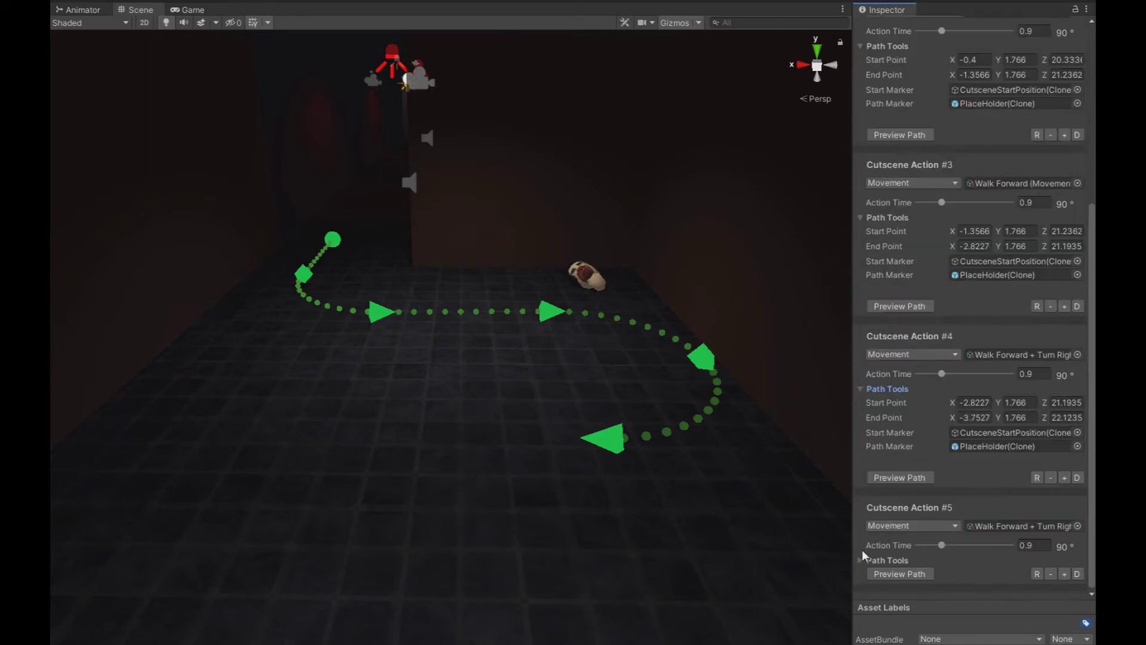
{"action": "left_click", "coordinate": [863, 552]}
{"action": "scroll", "coordinate": [965, 350], "scroll_direction": "up", "scroll_amount": 7}
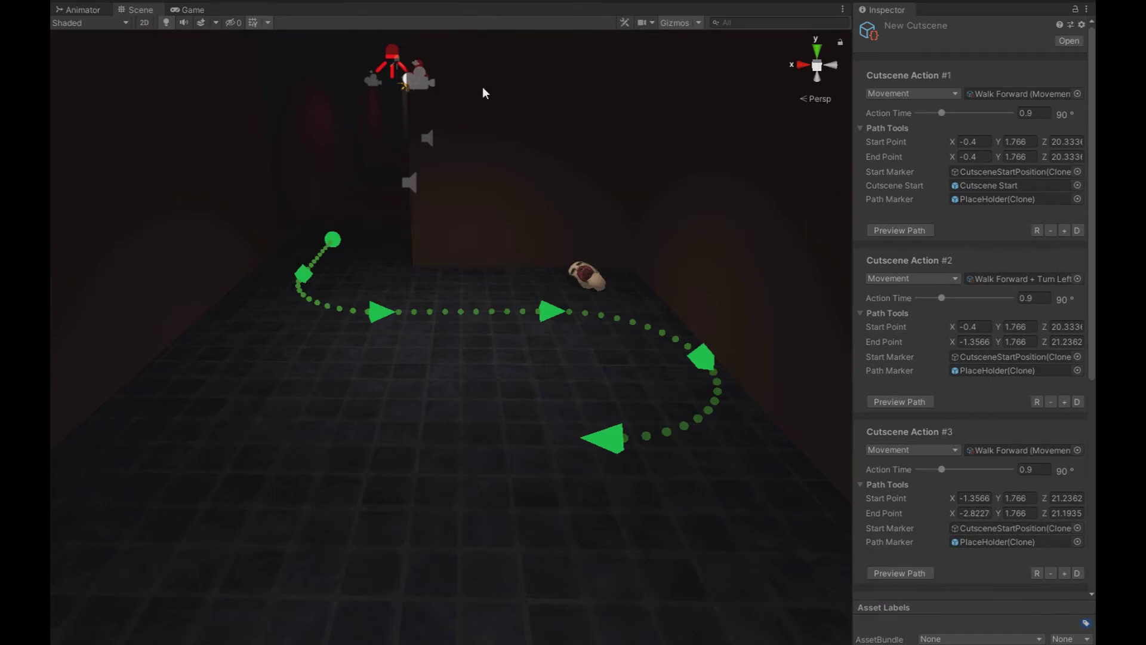
Enter Play mode with Ctrl+P and watch the character walk the green dashed path
{"action": "key", "text": "ctrl+p"}
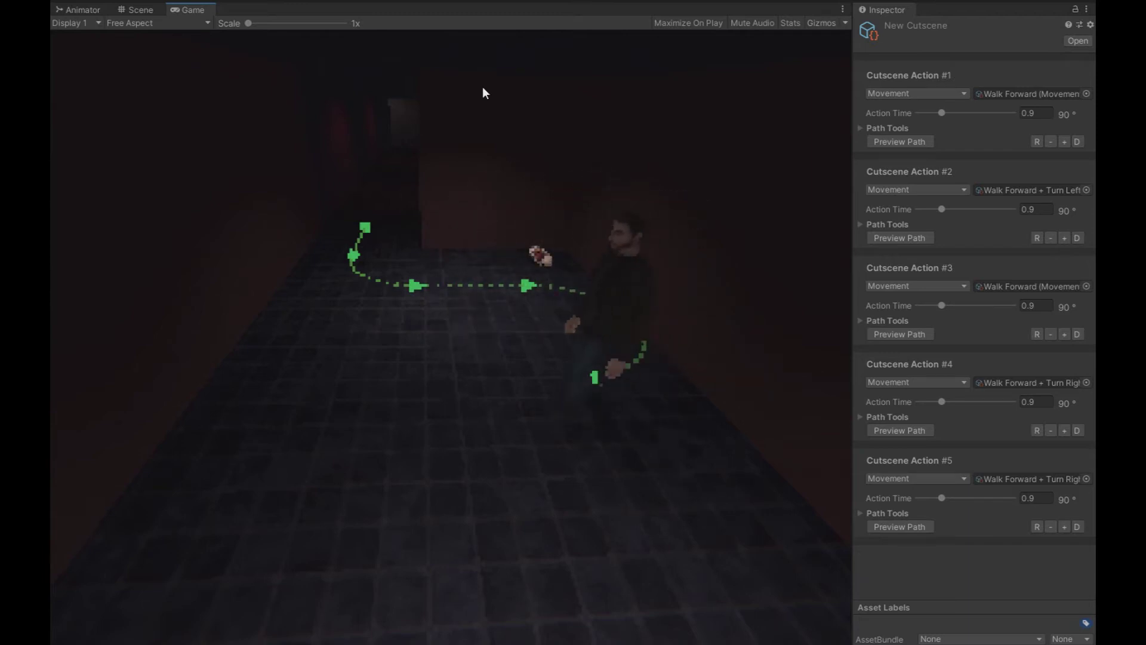
Fly the Scene camera close to the running character, then select the New Cutscene asset
{"action": "left_click", "coordinate": [141, 10]}
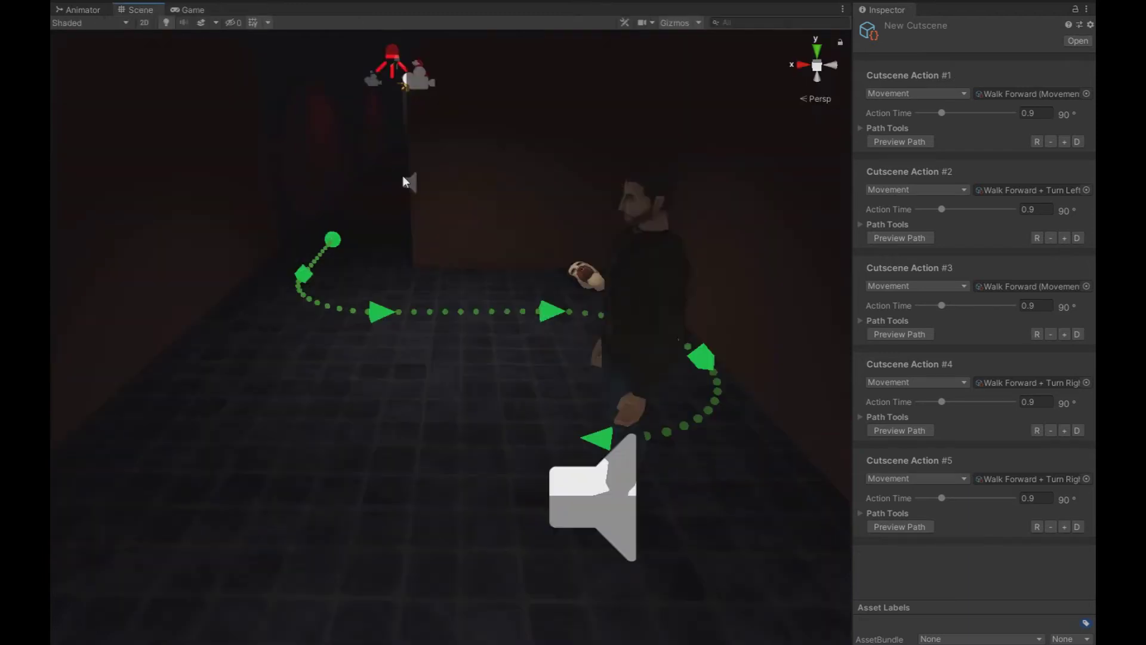
{"action": "right_click_drag", "start_coordinate": [824, 179], "coordinate": [794, 223]}
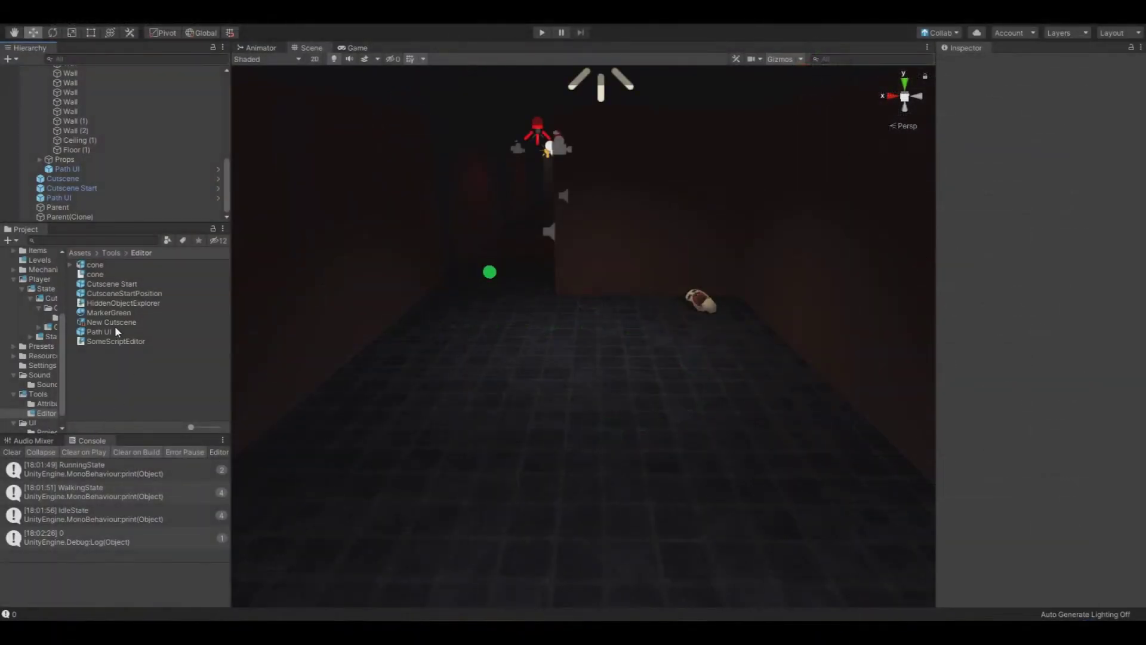
{"action": "left_click", "coordinate": [113, 322]}
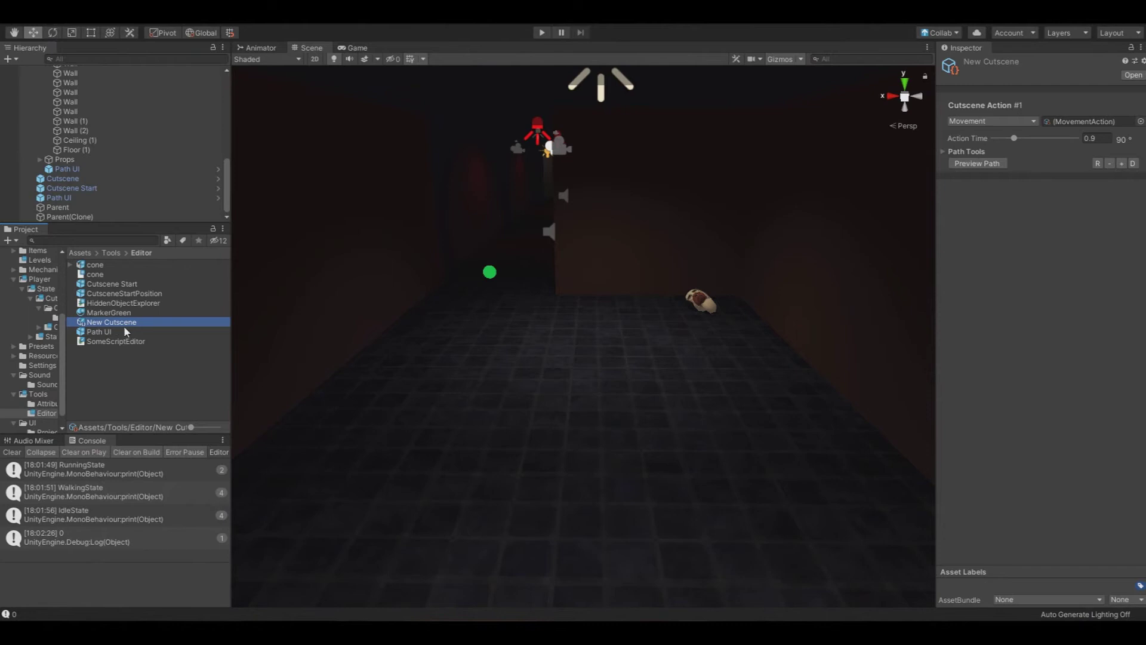
Delete the New Cutscene asset from Assets/Tools/Editor and confirm the deletion
{"action": "key", "text": "Delete"}
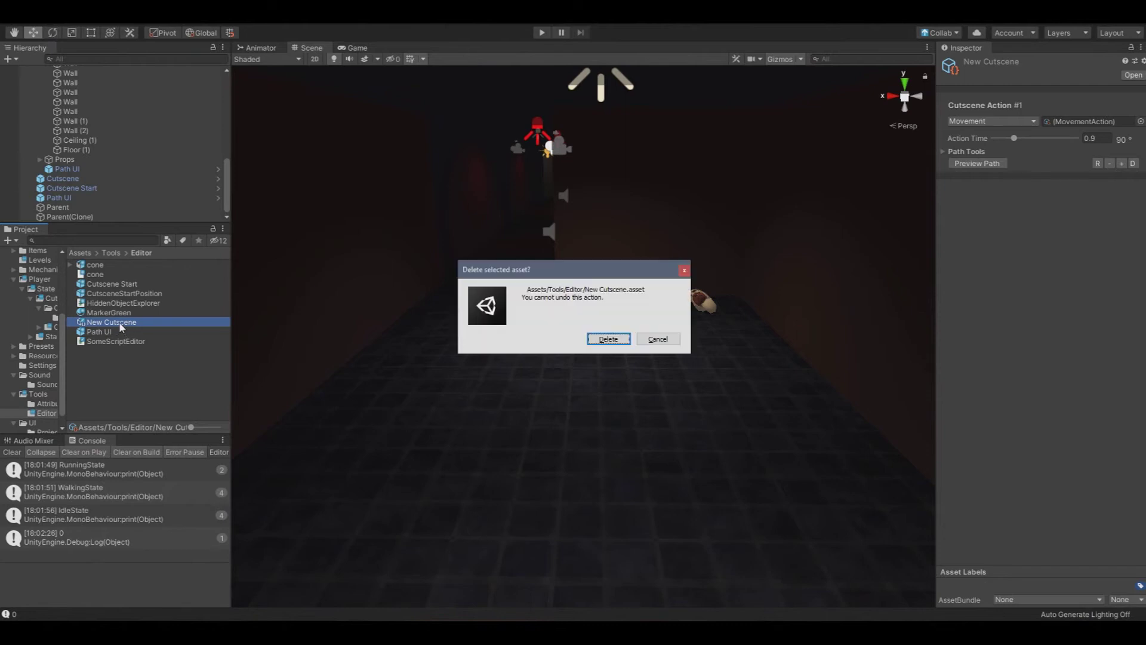
{"action": "left_click", "coordinate": [609, 344]}
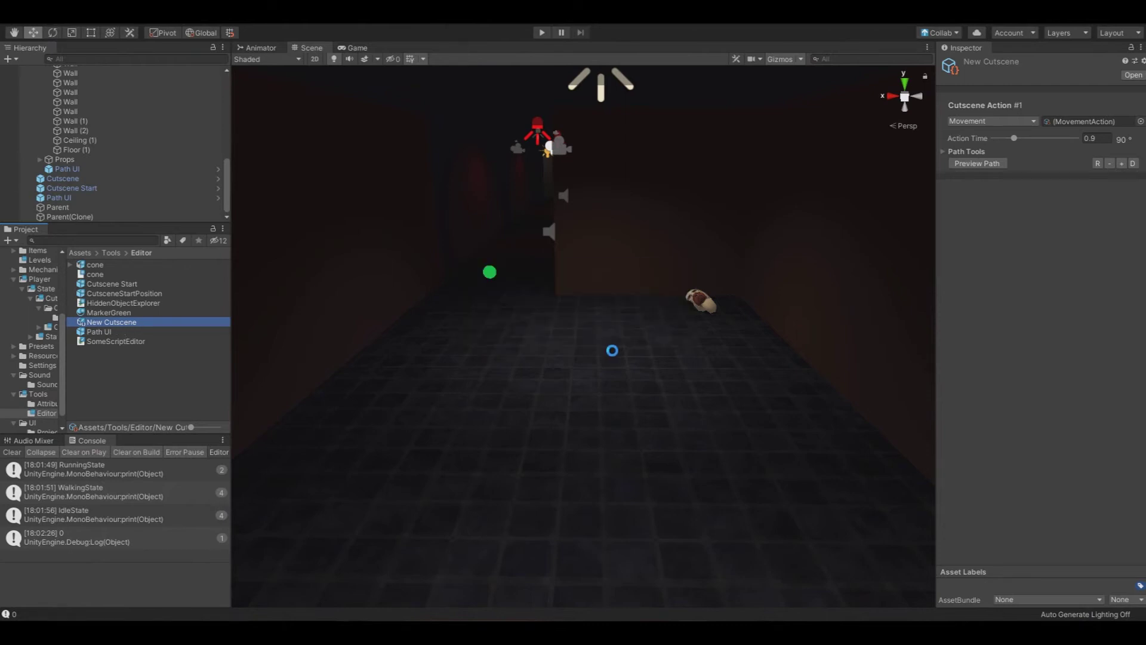
{"action": "right_click", "coordinate": [205, 365]}
Create a cutscene asset via Create > Cutscene > Cutscene named Test Cutscene
{"action": "mouse_move", "coordinate": [301, 63]}
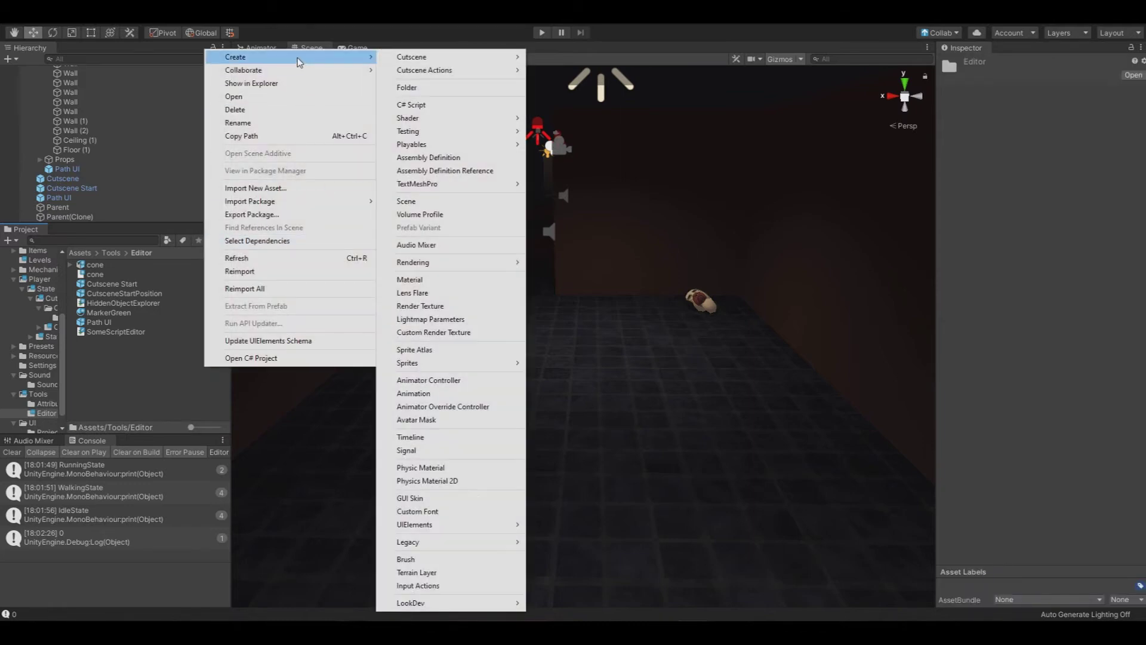
{"action": "mouse_move", "coordinate": [442, 57]}
{"action": "left_click", "coordinate": [564, 58]}
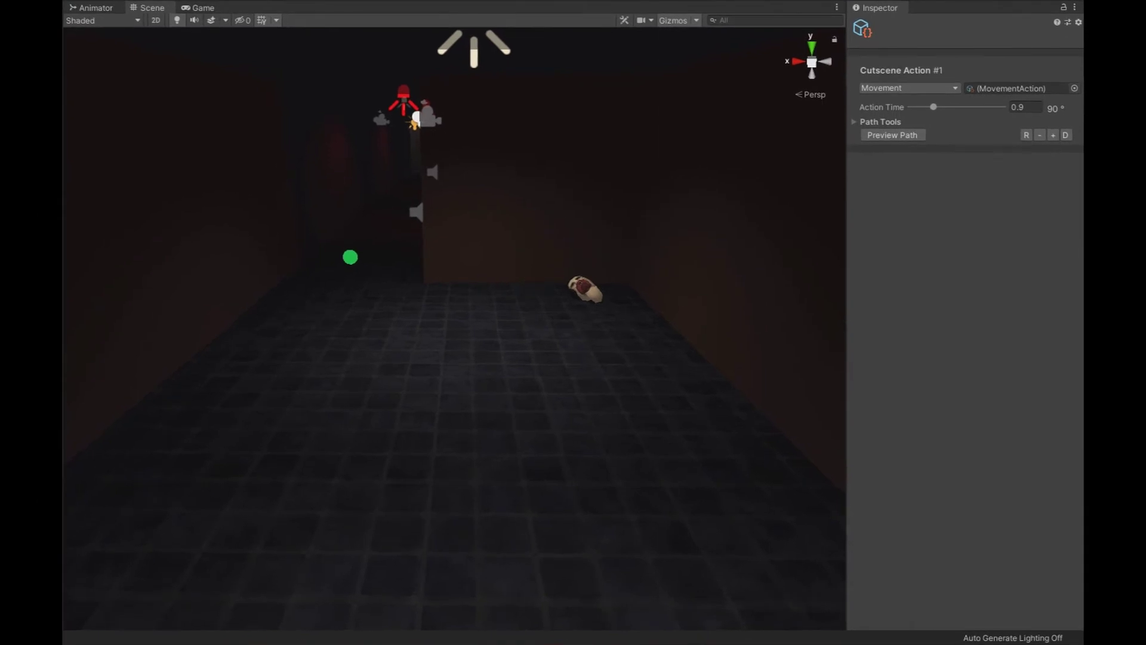
{"action": "key", "text": "Return"}
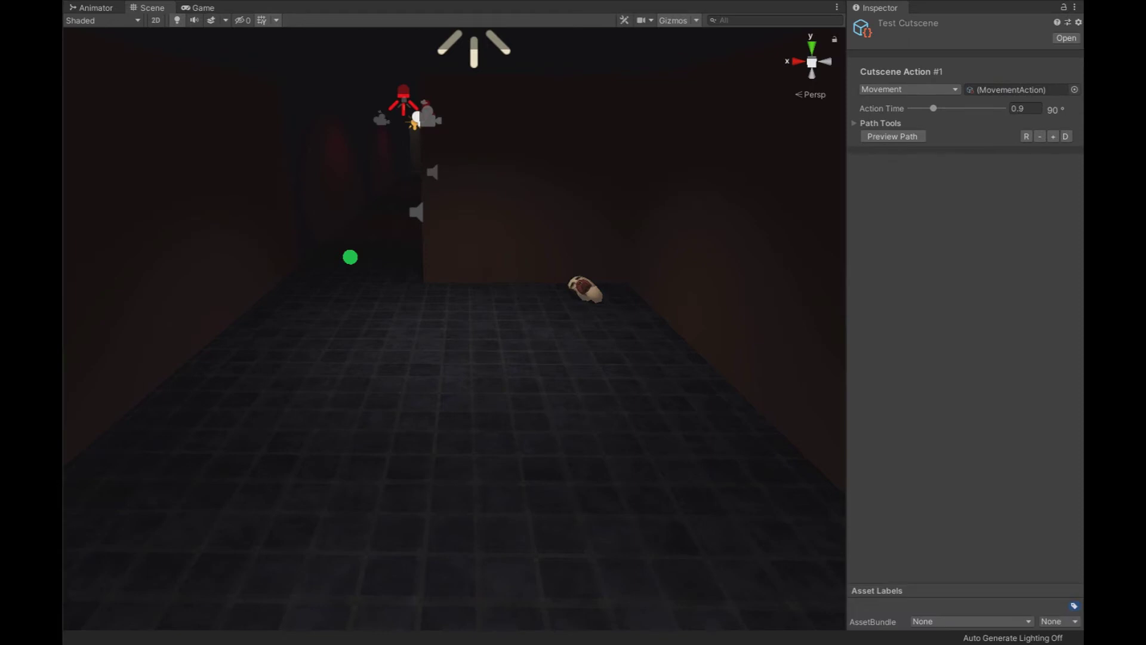
{"action": "left_click", "coordinate": [855, 123]}
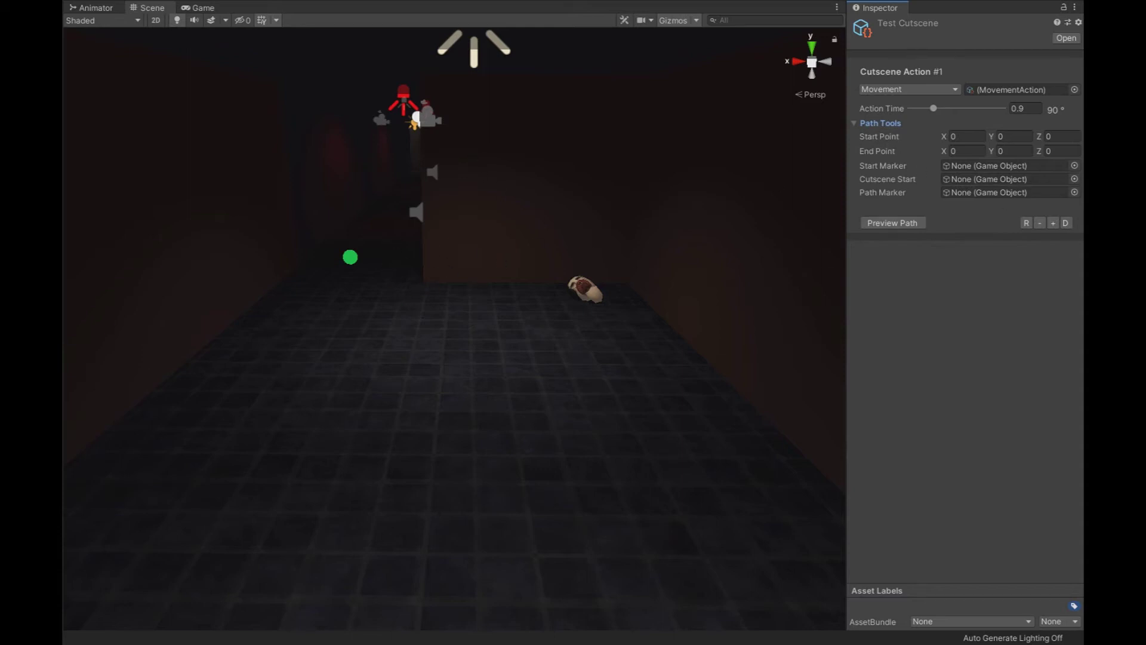
Assign CutsceneStartPosition, Cutscene Start and PlaceHolder(Clone) as the first action's start marker, cutscene start and path marker
{"action": "left_click", "coordinate": [1075, 166]}
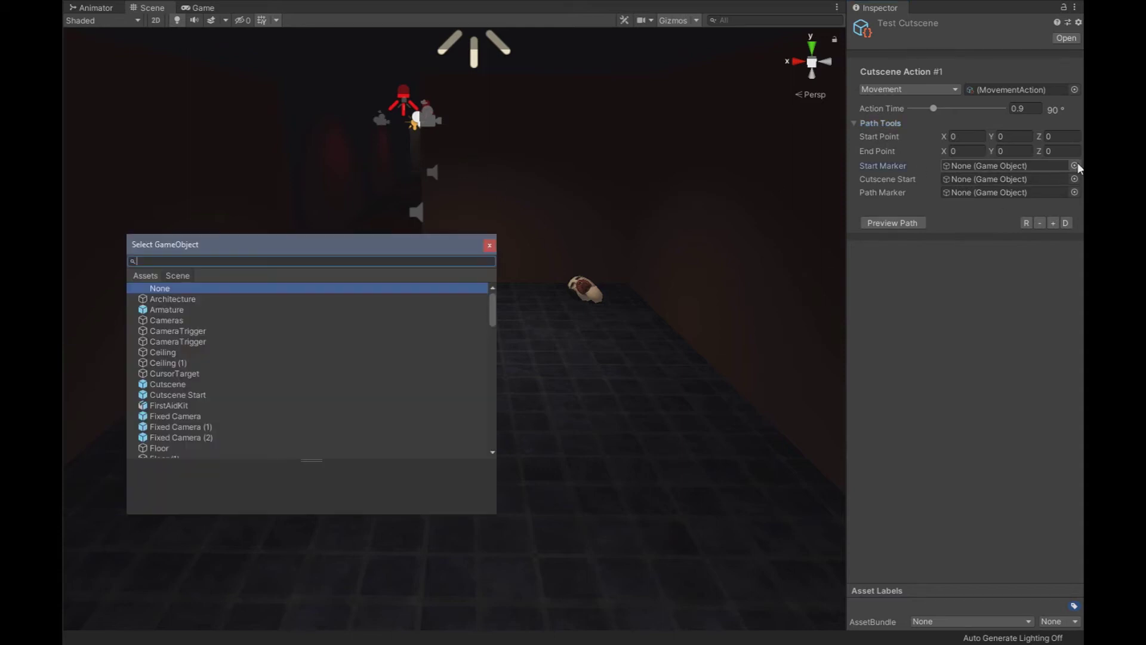
{"action": "left_click", "coordinate": [150, 275]}
{"action": "double_click", "coordinate": [207, 341]}
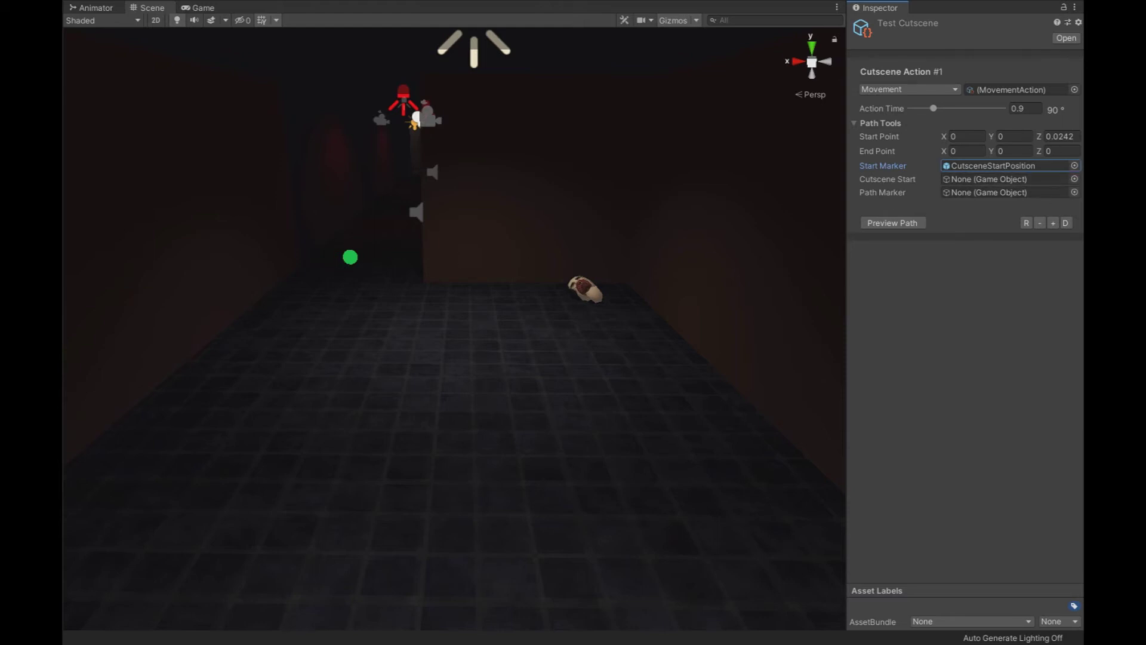
{"action": "left_click", "coordinate": [1075, 179]}
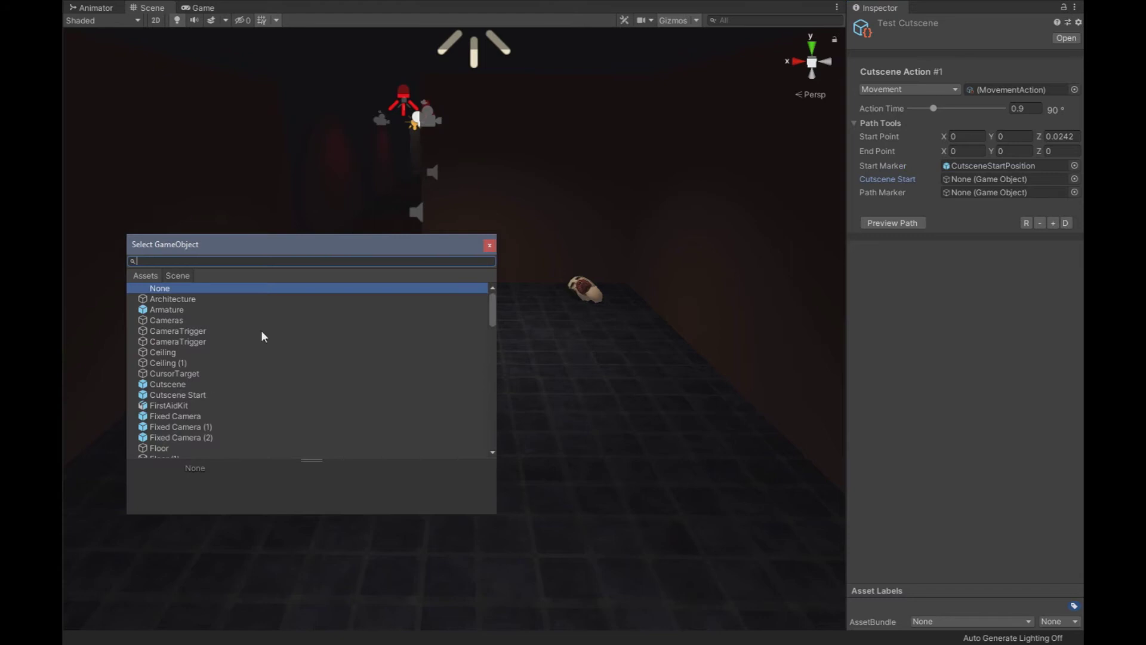
{"action": "double_click", "coordinate": [200, 395]}
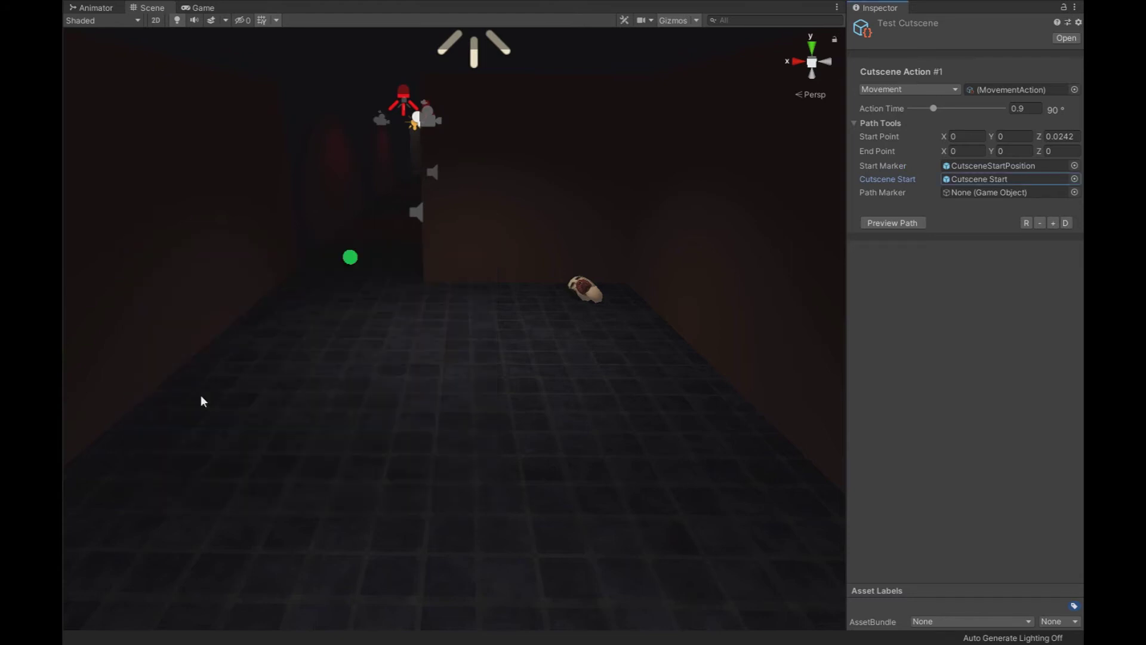
{"action": "left_click", "coordinate": [1074, 192]}
{"action": "scroll", "coordinate": [241, 396], "scroll_direction": "down", "scroll_amount": 5}
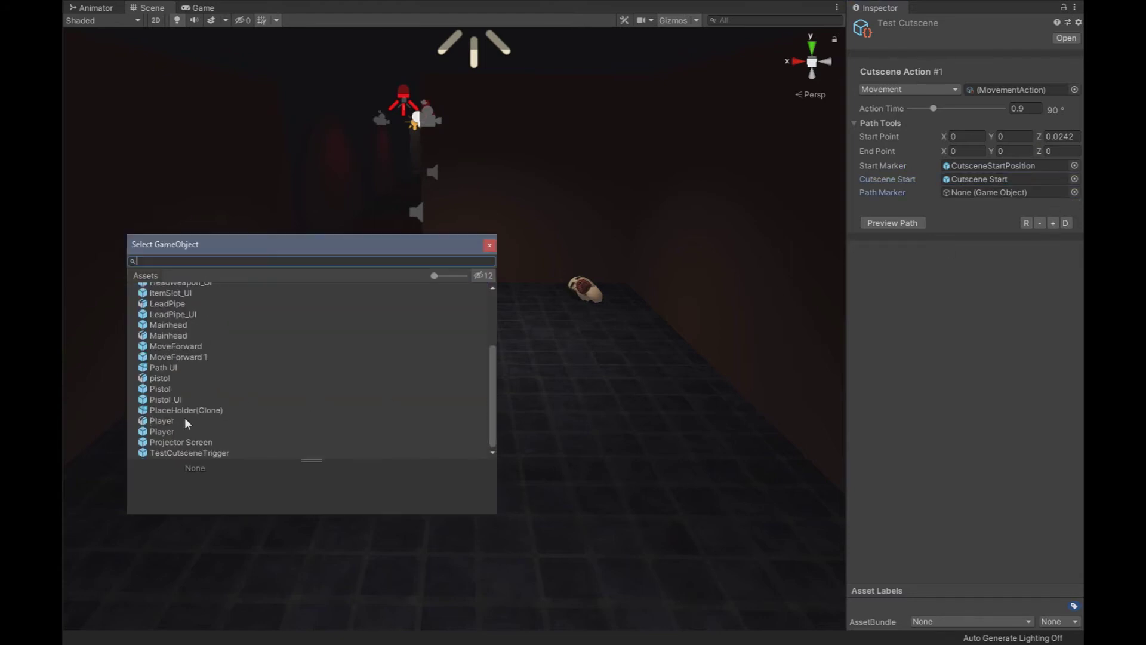
{"action": "double_click", "coordinate": [186, 410]}
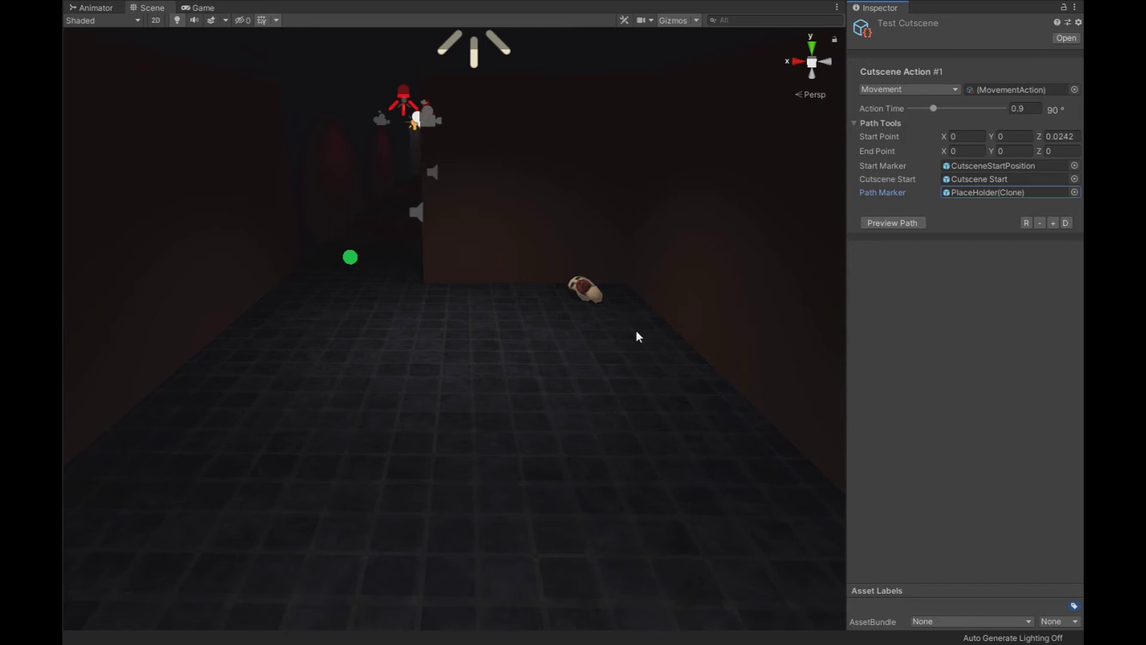
{"action": "left_click", "coordinate": [921, 91]}
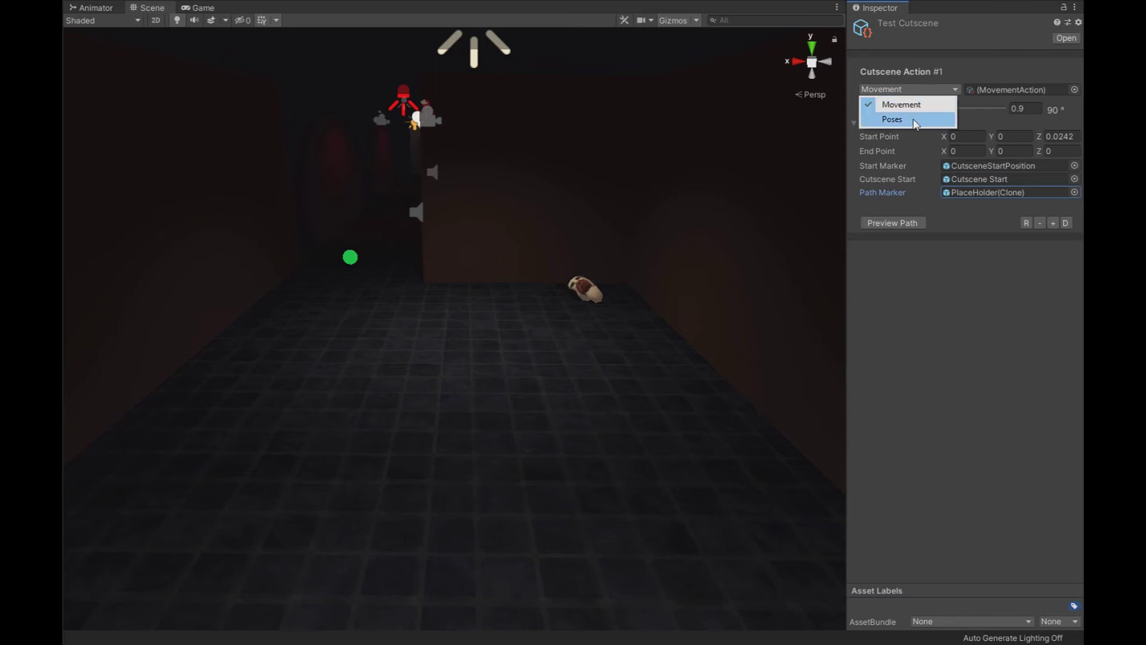
Keep the first action as Movement, set it to Walk Forward, and raise Action Time to 3.6
{"action": "left_click", "coordinate": [1070, 90]}
{"action": "left_click", "coordinate": [1074, 90]}
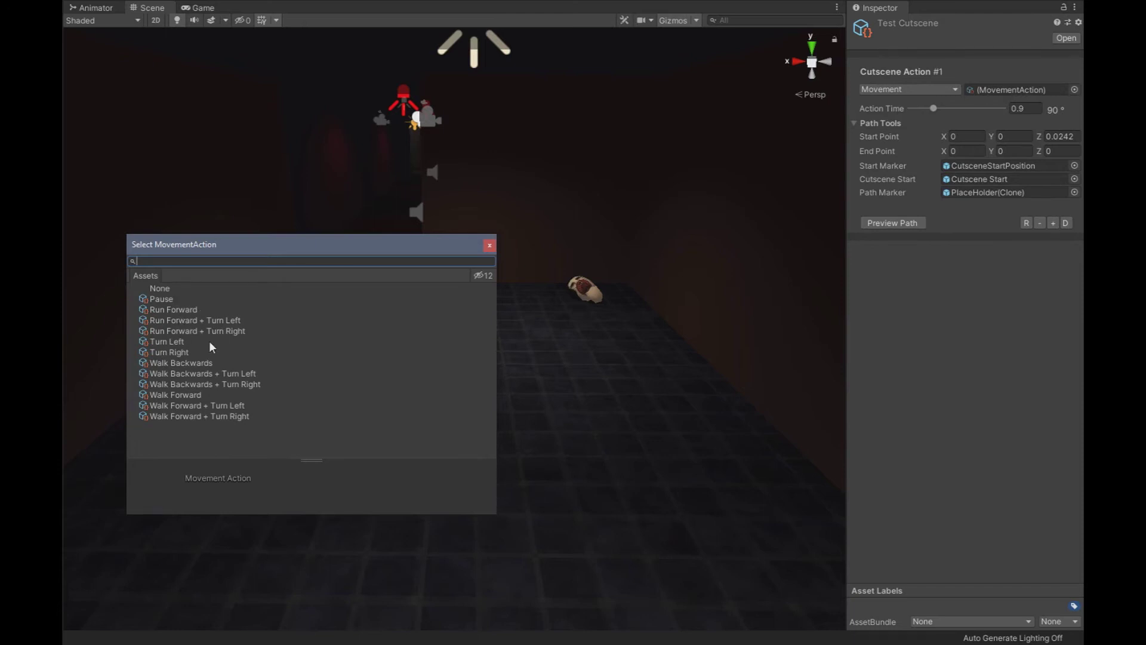
{"action": "double_click", "coordinate": [193, 396]}
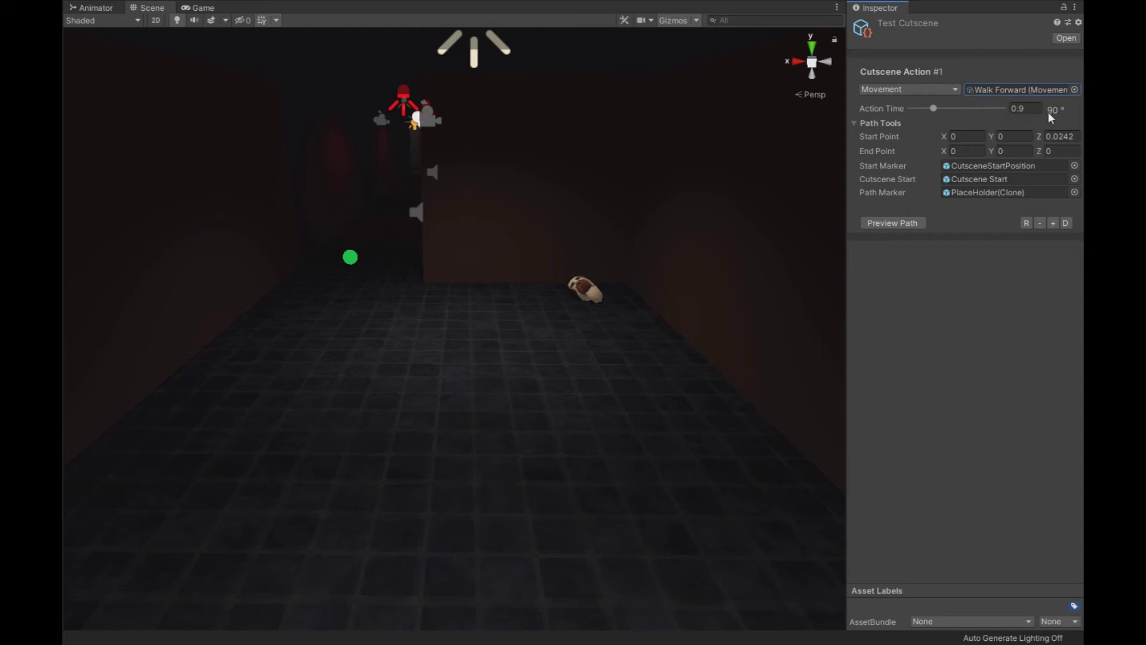
{"action": "left_click_drag", "start_coordinate": [934, 110], "coordinate": [1017, 114]}
{"action": "left_click", "coordinate": [891, 223]}
Orbit the Scene view along the straight green path and add Cutscene Action #2
{"action": "left_click_drag", "start_coordinate": [665, 179], "coordinate": [614, 186], "text": "alt"}
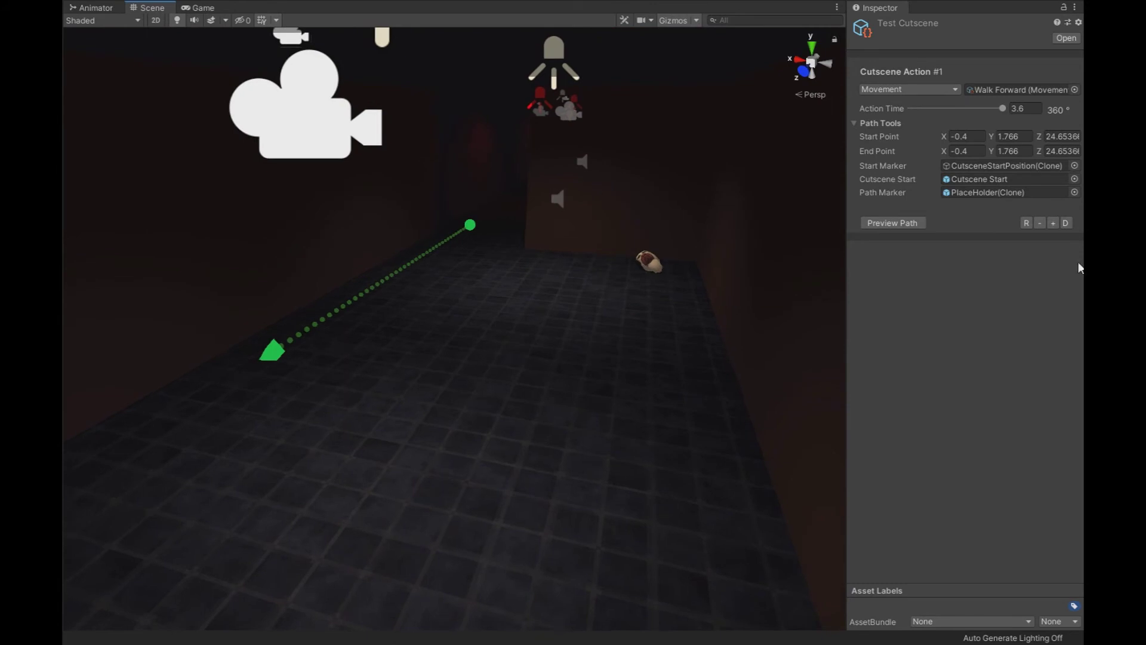
{"action": "left_click", "coordinate": [1054, 222]}
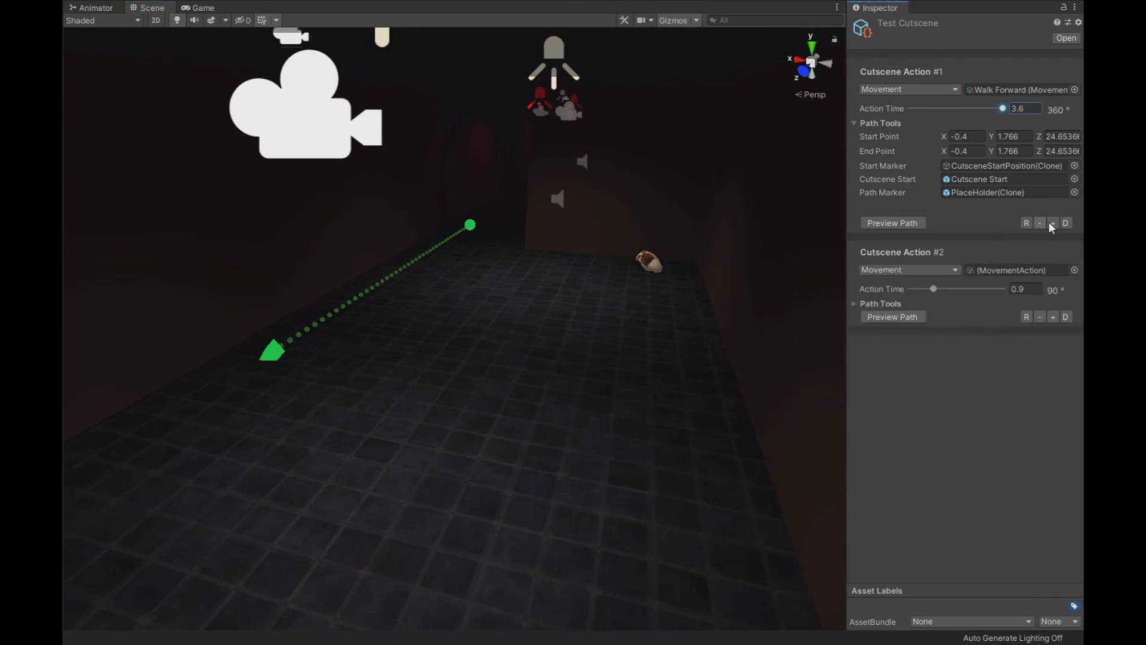
Make Cutscene Action #2 Walk Forward + Turn Left, preview its curved path, and add a third action
{"action": "left_click", "coordinate": [1073, 271]}
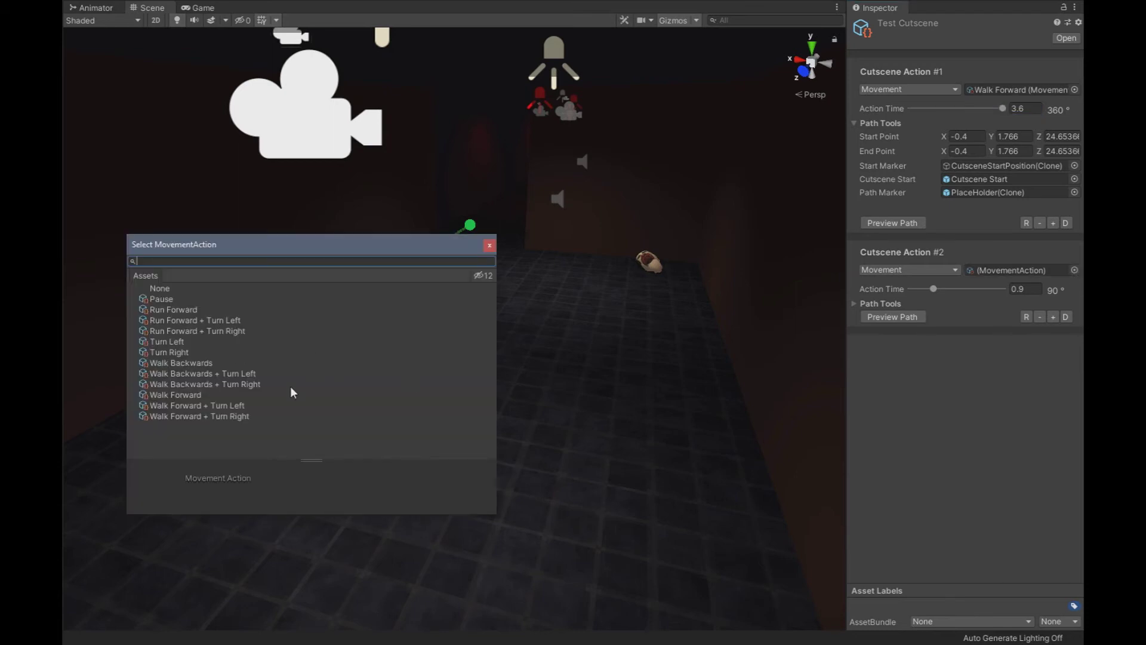
{"action": "double_click", "coordinate": [217, 406]}
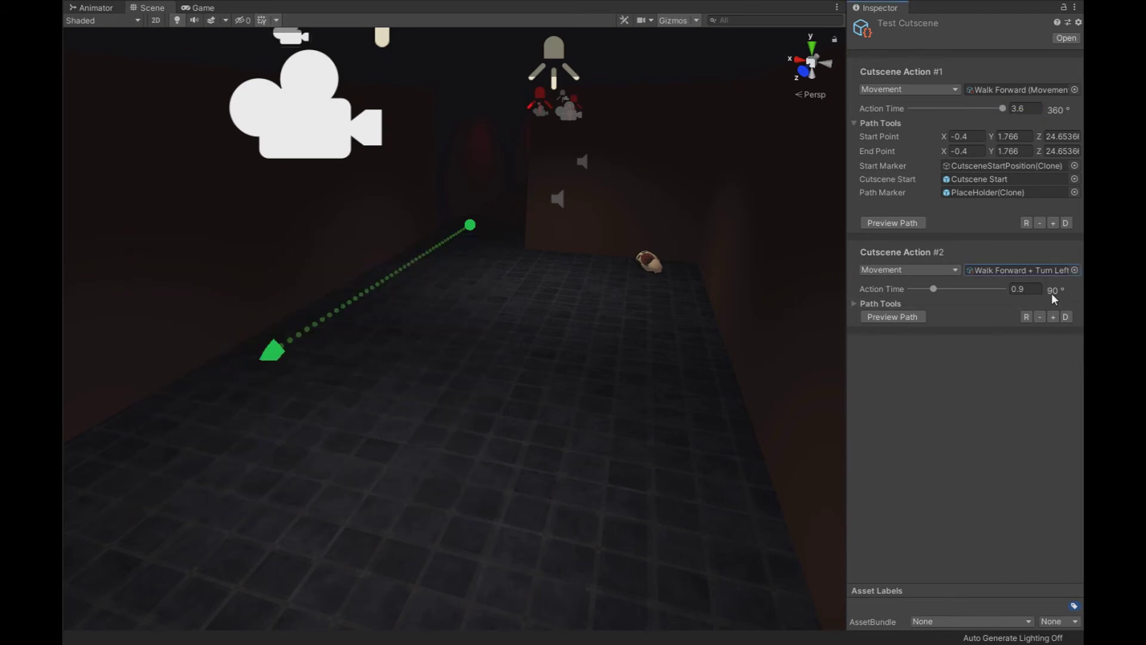
{"action": "left_click", "coordinate": [852, 304]}
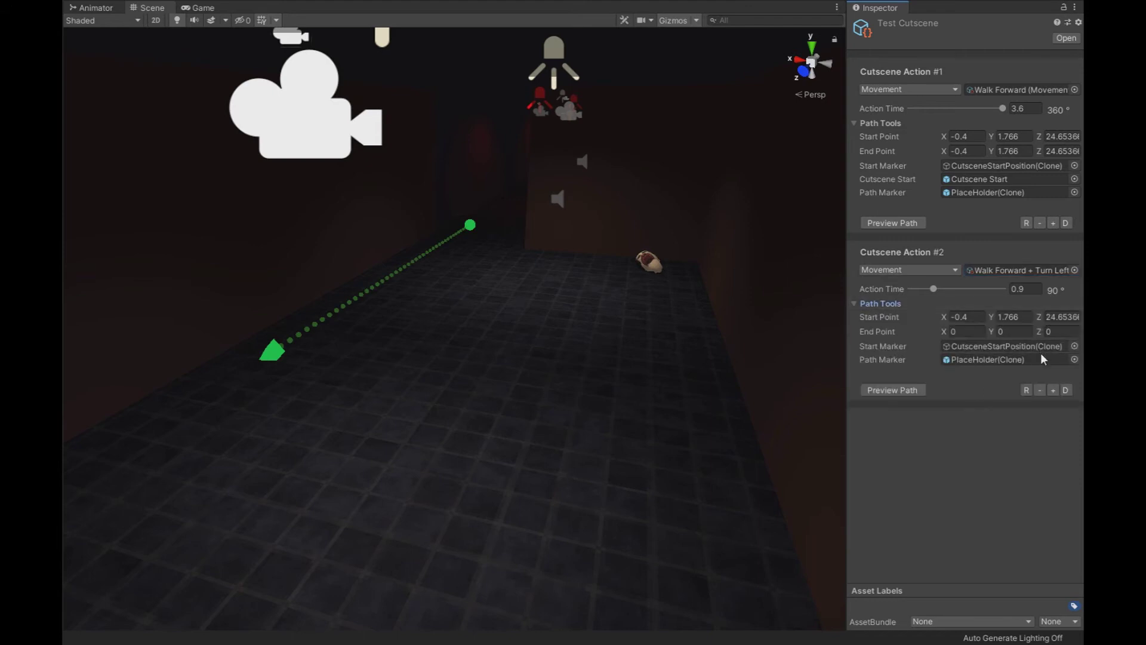
{"action": "left_click", "coordinate": [905, 391]}
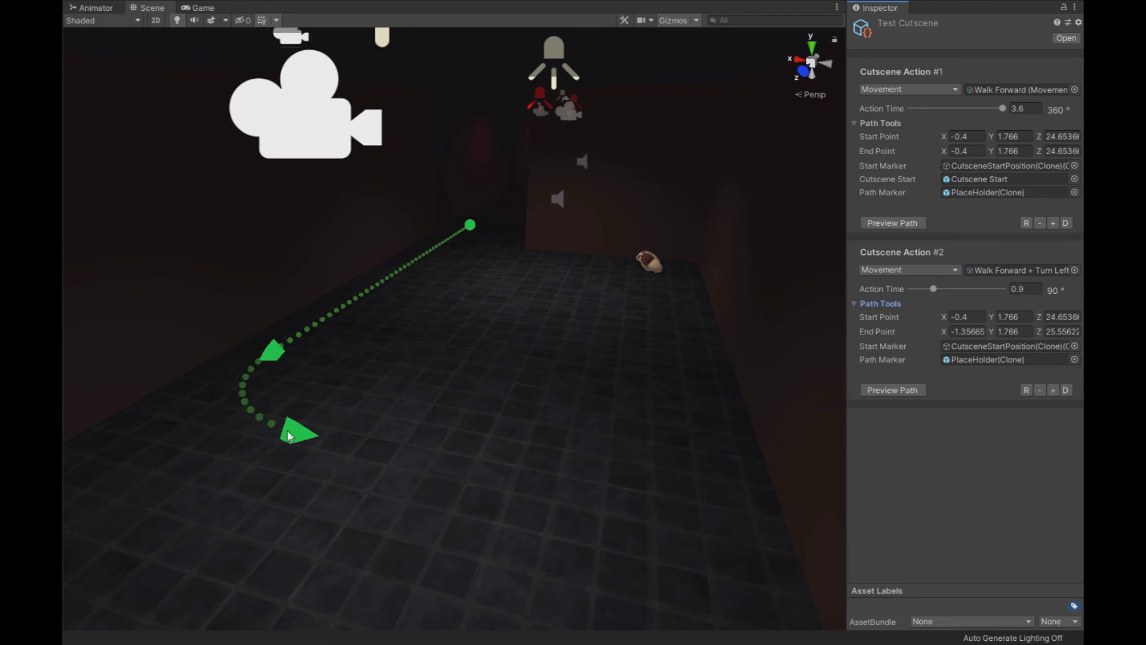
{"action": "left_click", "coordinate": [1054, 390]}
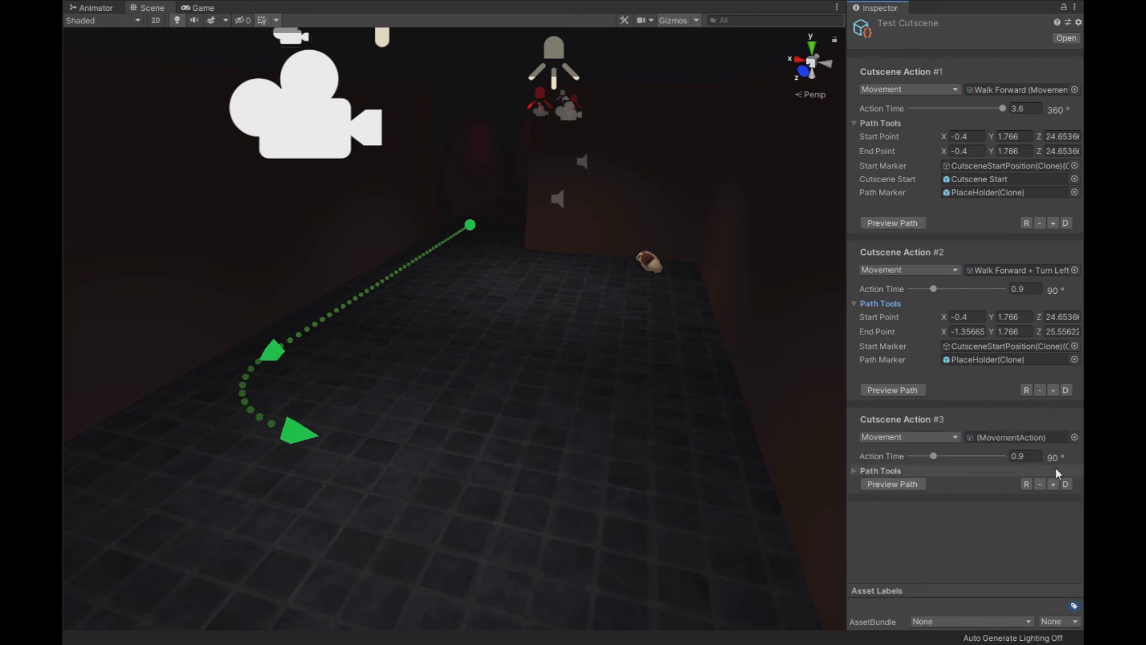
{"action": "left_click", "coordinate": [1075, 437]}
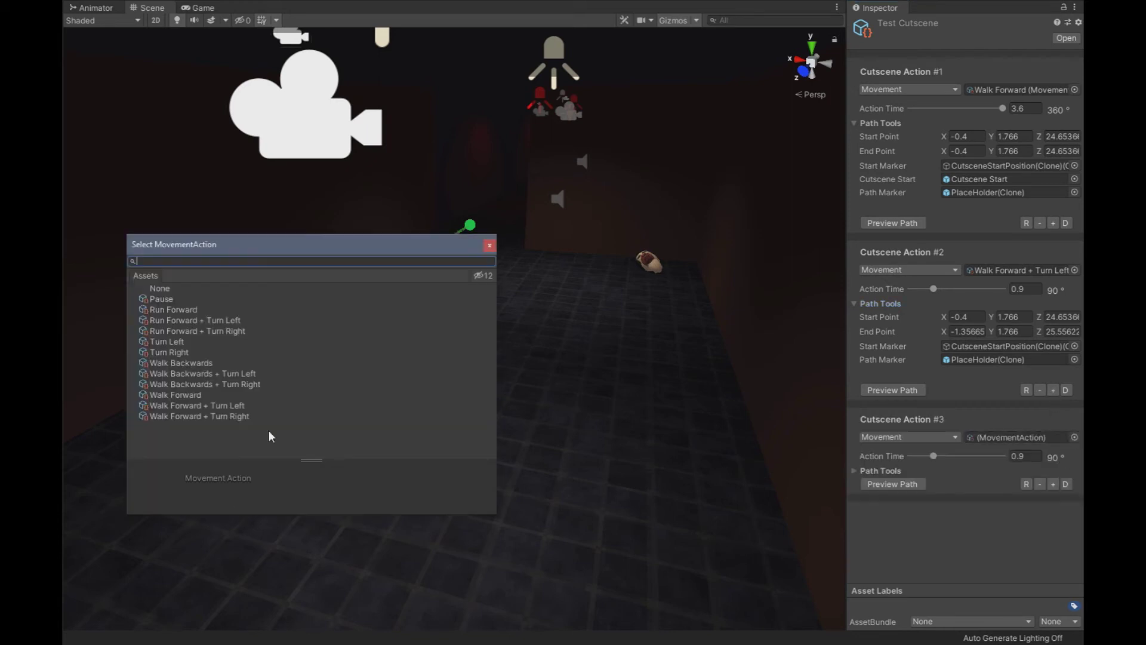
Set Cutscene Action #3 to Walk Forward + Turn Left at 0.74, preview its curve, and add a fourth action
{"action": "double_click", "coordinate": [224, 406]}
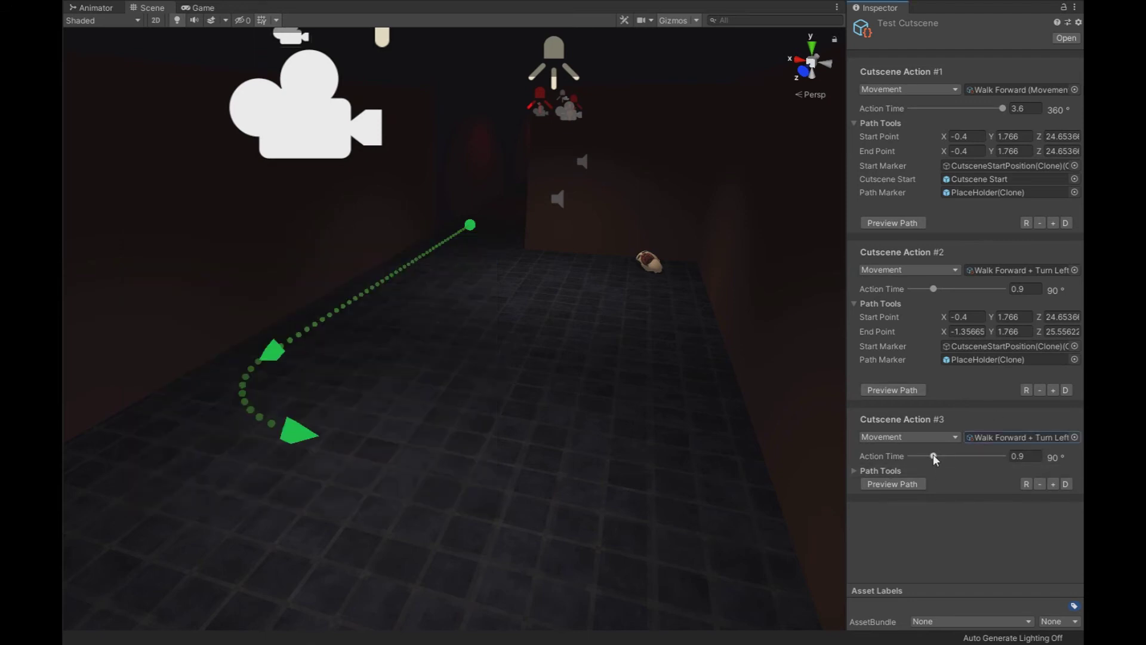
{"action": "left_click_drag", "start_coordinate": [933, 455], "coordinate": [929, 455]}
{"action": "left_click", "coordinate": [854, 471]}
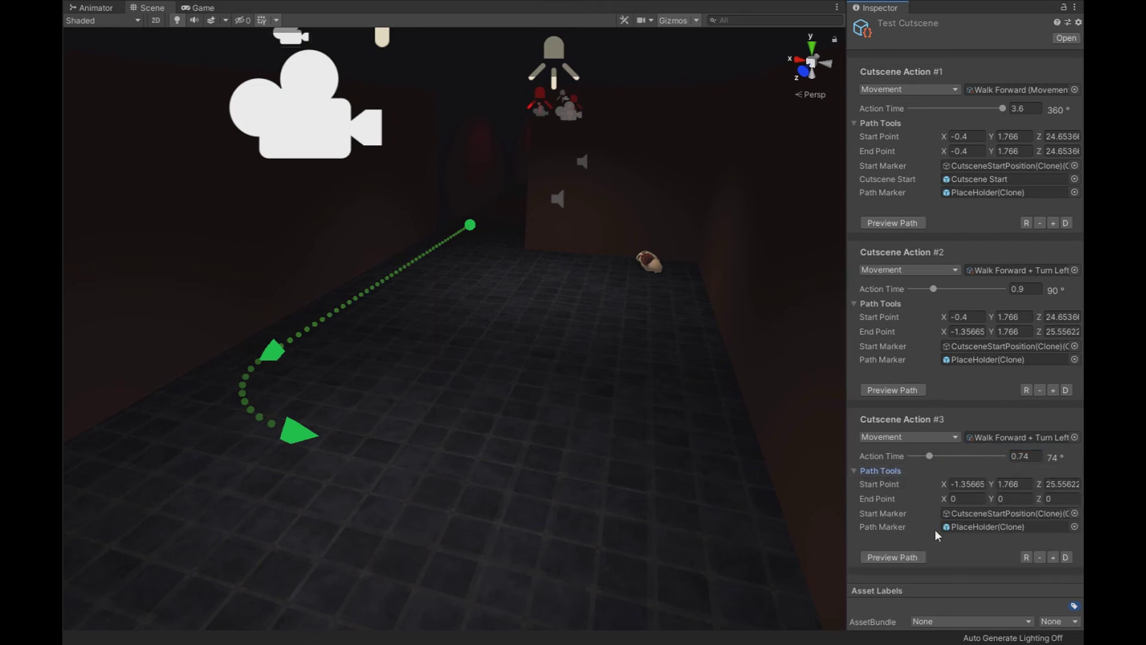
{"action": "left_click", "coordinate": [893, 557]}
{"action": "mouse_move", "coordinate": [589, 418]}
{"action": "right_mouse_down"}
{"action": "mouse_move", "coordinate": [581, 393]}
{"action": "mouse_move", "coordinate": [447, 529]}
{"action": "mouse_move", "coordinate": [643, 517]}
{"action": "mouse_move", "coordinate": [665, 529]}
{"action": "mouse_move", "coordinate": [428, 482]}
{"action": "mouse_move", "coordinate": [536, 279]}
{"action": "mouse_move", "coordinate": [512, 256]}
{"action": "mouse_move", "coordinate": [520, 251]}
{"action": "right_mouse_up"}
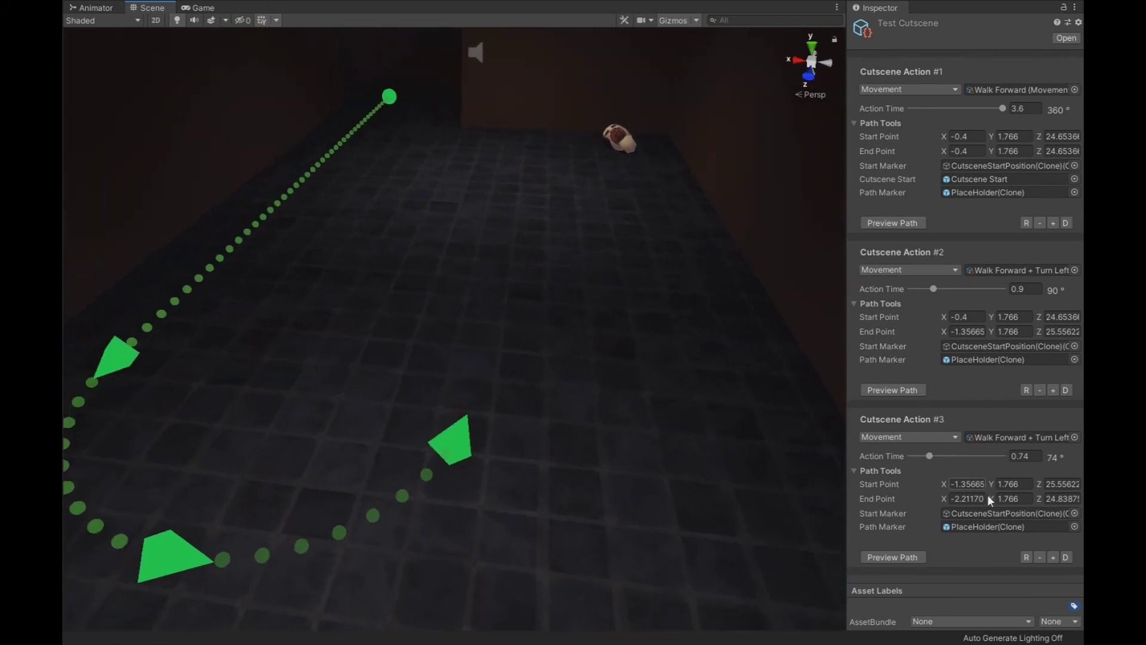
{"action": "left_click", "coordinate": [1053, 557]}
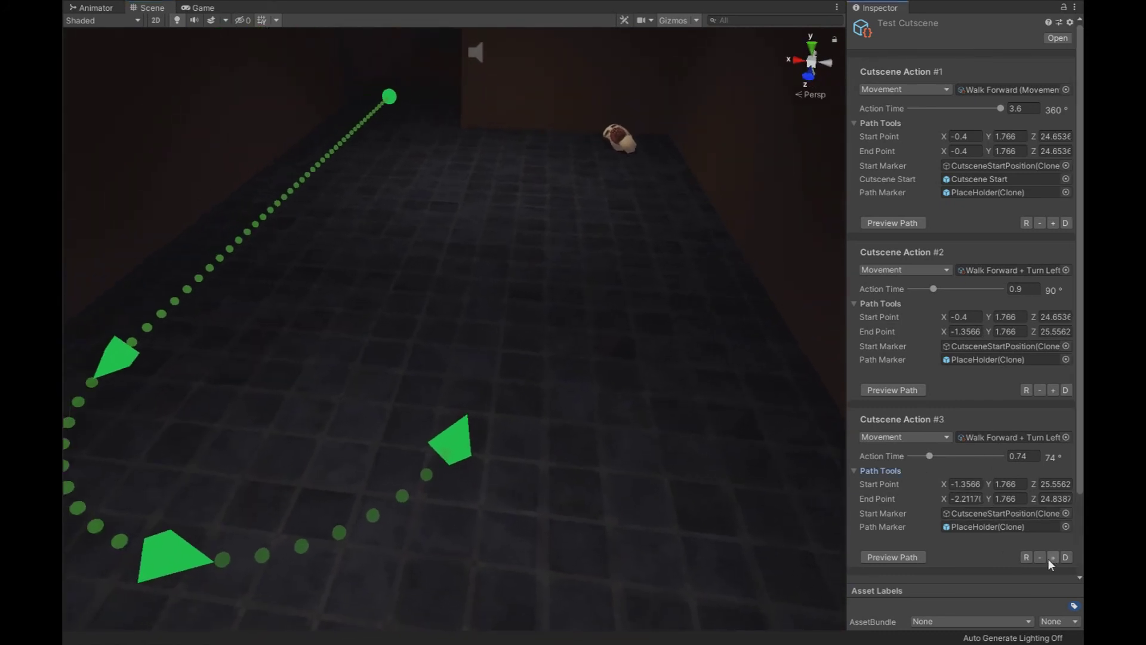
{"action": "scroll", "coordinate": [1045, 537], "scroll_direction": "down", "scroll_amount": 3}
Make Action #4 Walk Forward and preview its path segment
{"action": "left_click", "coordinate": [1066, 511]}
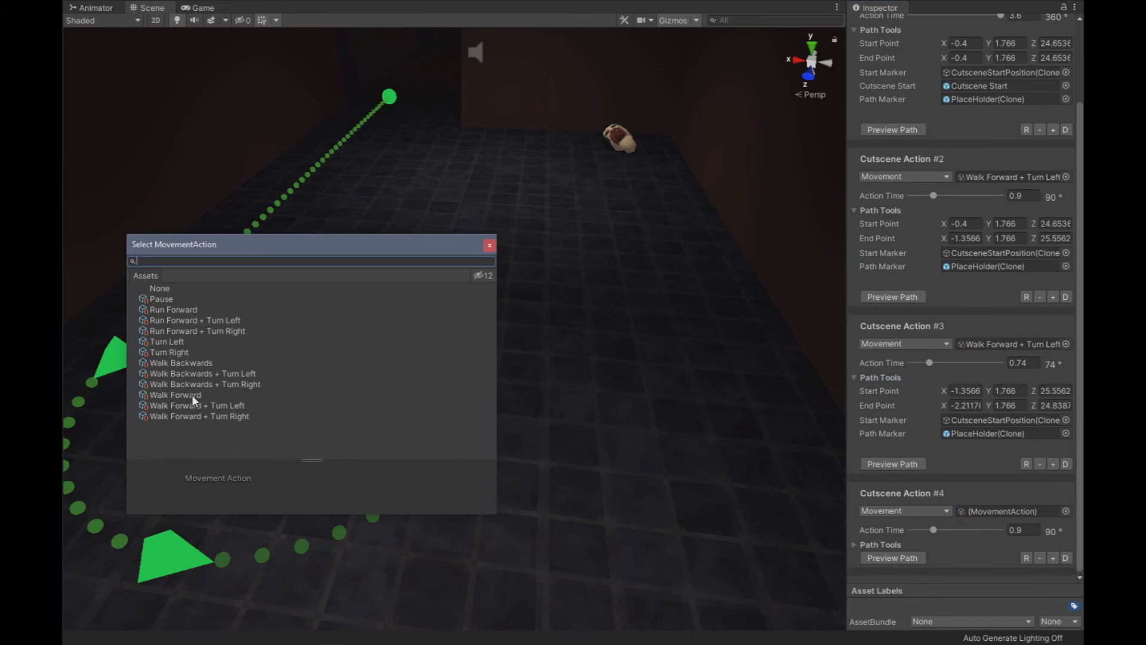
{"action": "double_click", "coordinate": [192, 395]}
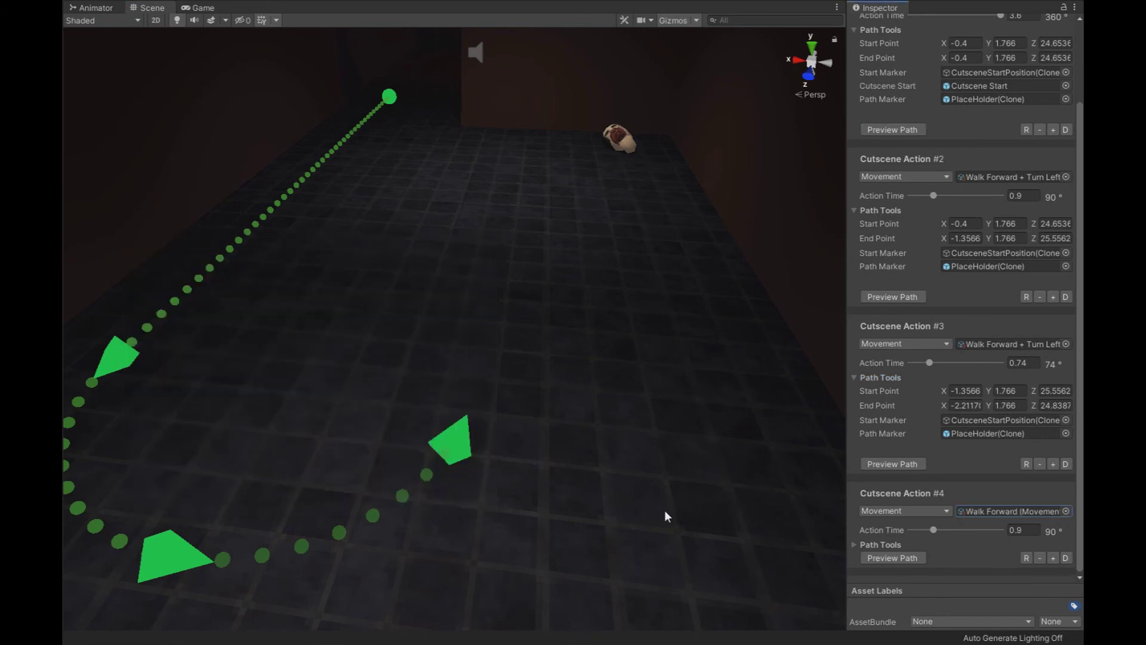
{"action": "left_click", "coordinate": [854, 545]}
{"action": "scroll", "coordinate": [930, 474], "scroll_direction": "down", "scroll_amount": 2}
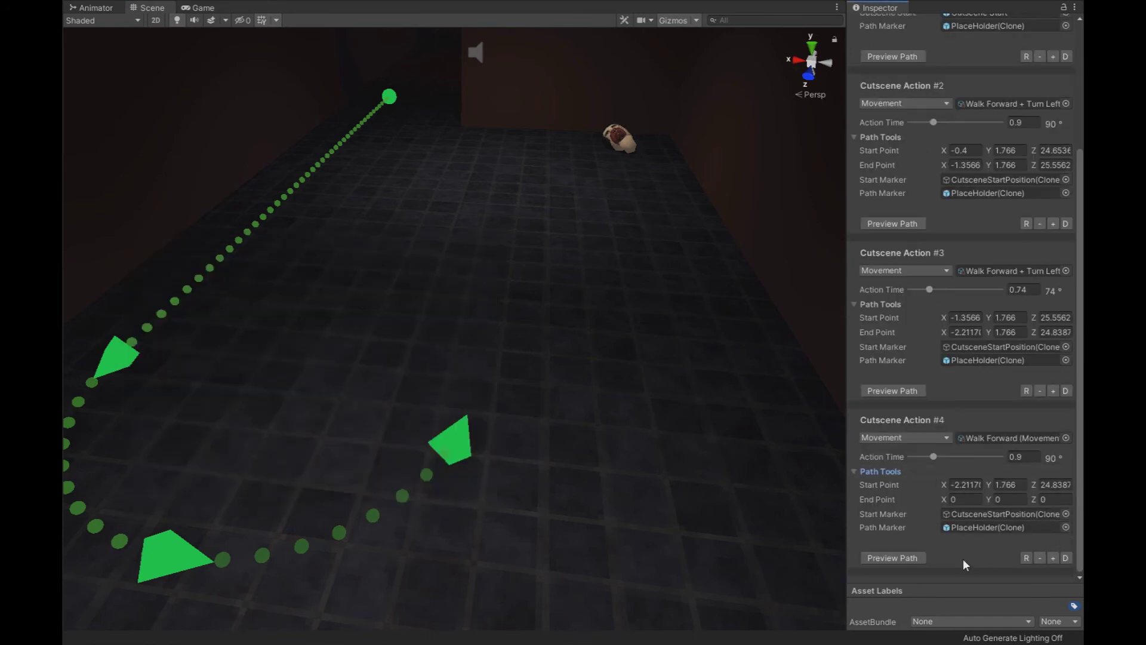
{"action": "left_click", "coordinate": [902, 559]}
{"action": "right_click_drag", "start_coordinate": [675, 302], "coordinate": [696, 285]}
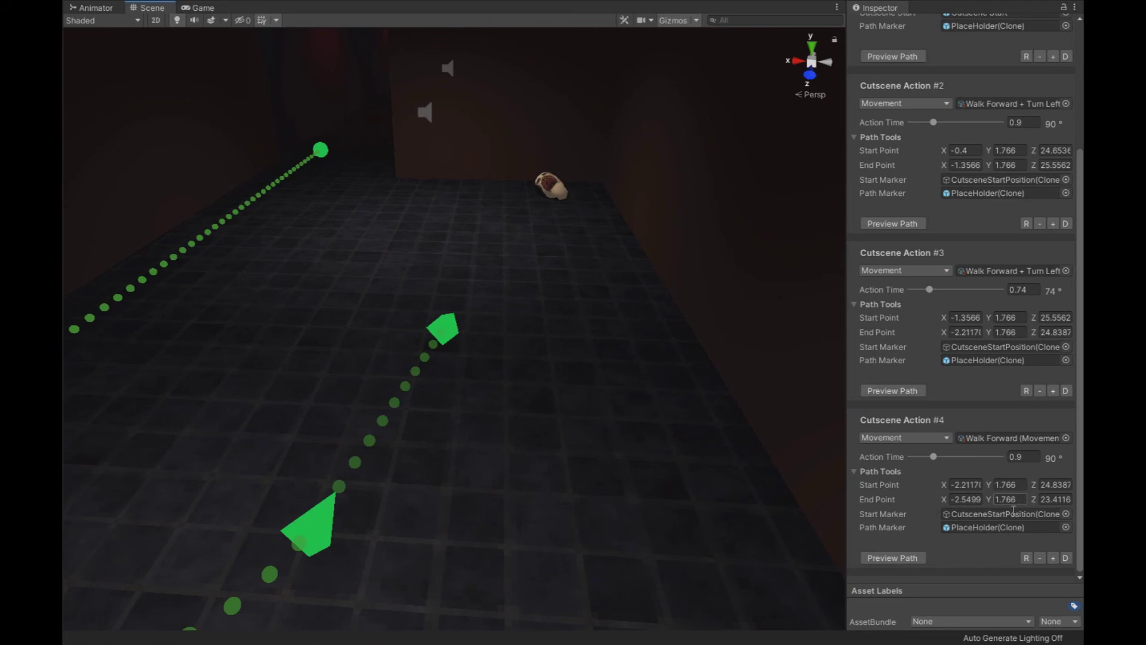
Add a fifth Run Forward + Turn Left action lasting 0.53 and preview its path segment
{"action": "left_click", "coordinate": [1052, 558]}
{"action": "scroll", "coordinate": [1060, 526], "scroll_direction": "down", "scroll_amount": 3}
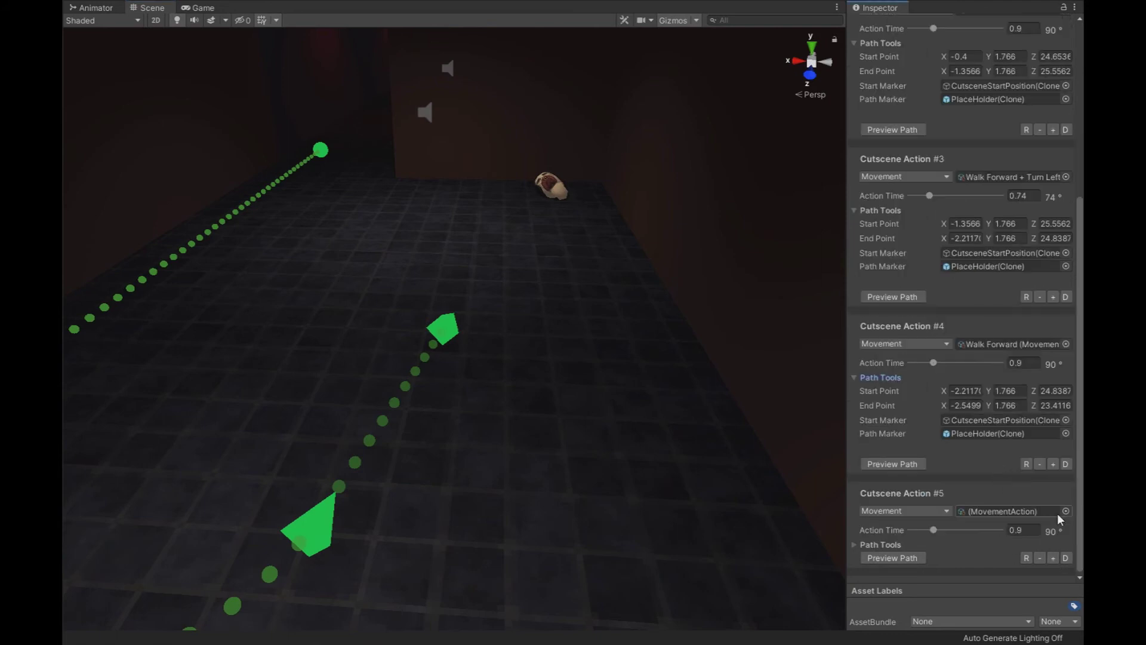
{"action": "left_click", "coordinate": [1065, 511]}
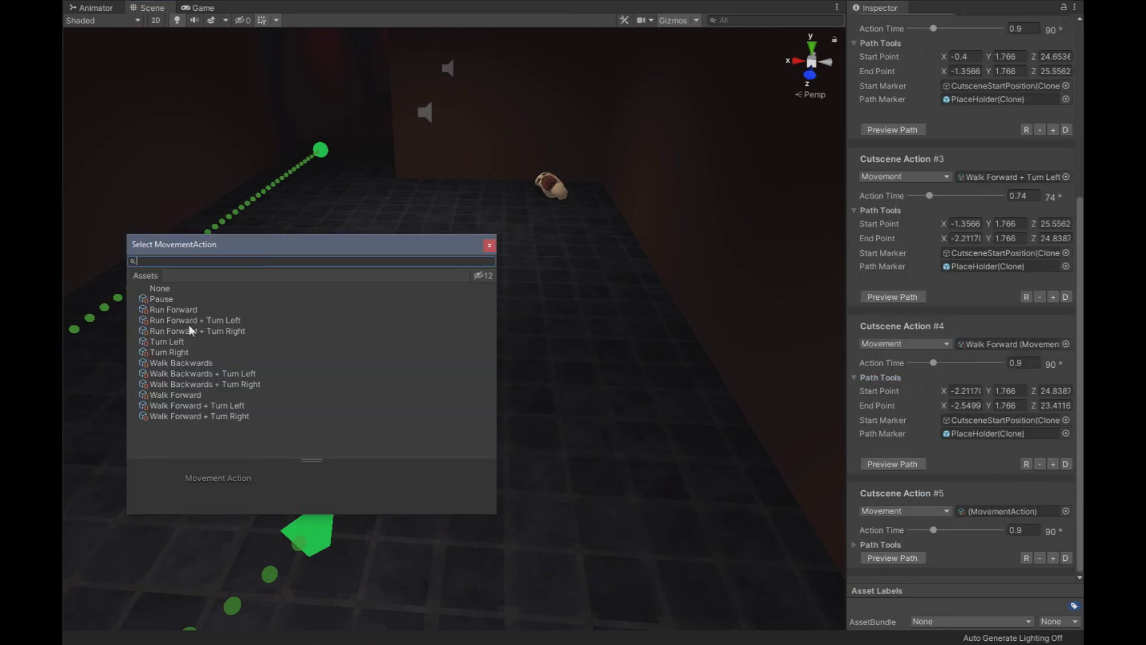
{"action": "double_click", "coordinate": [206, 320]}
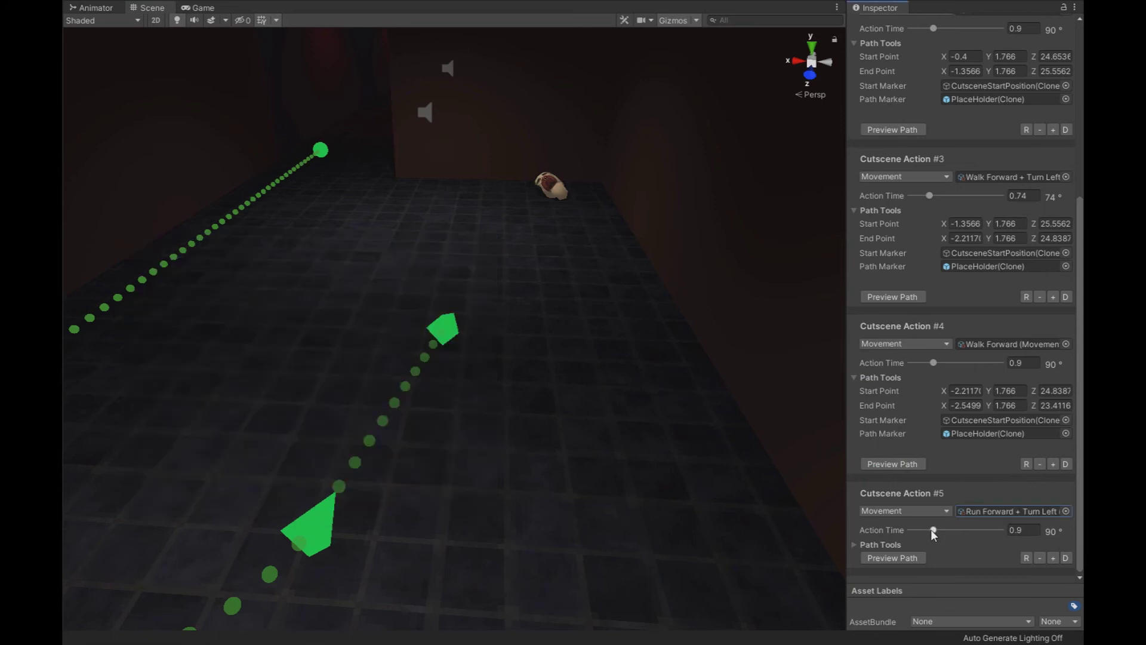
{"action": "left_click", "coordinate": [865, 544]}
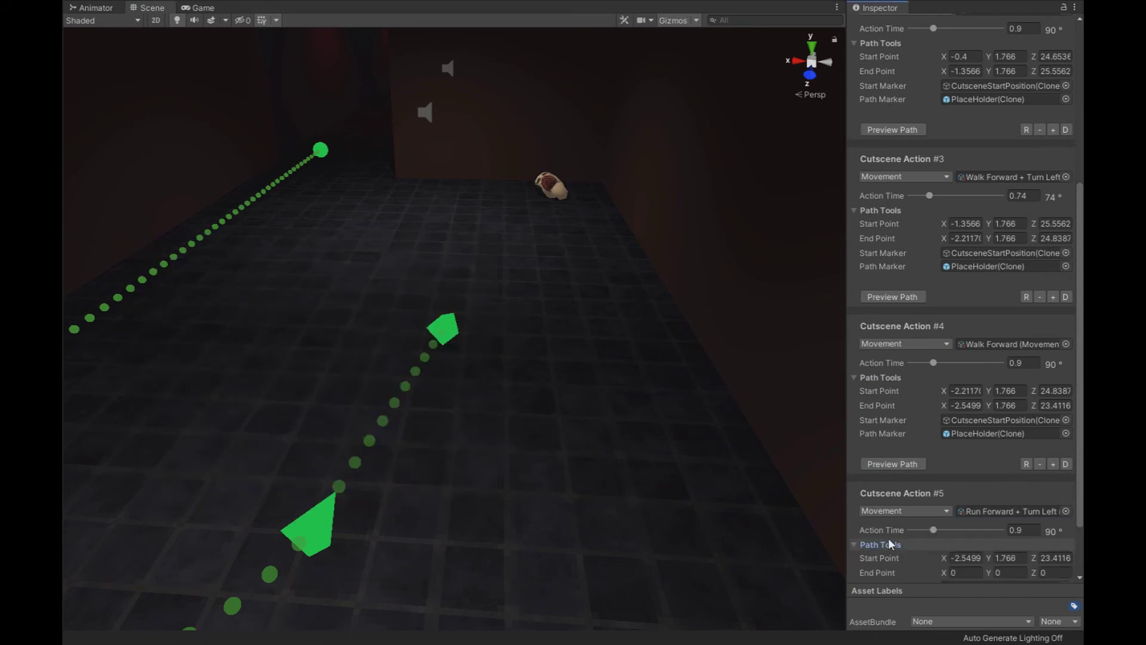
{"action": "left_click_drag", "start_coordinate": [934, 532], "coordinate": [926, 533]}
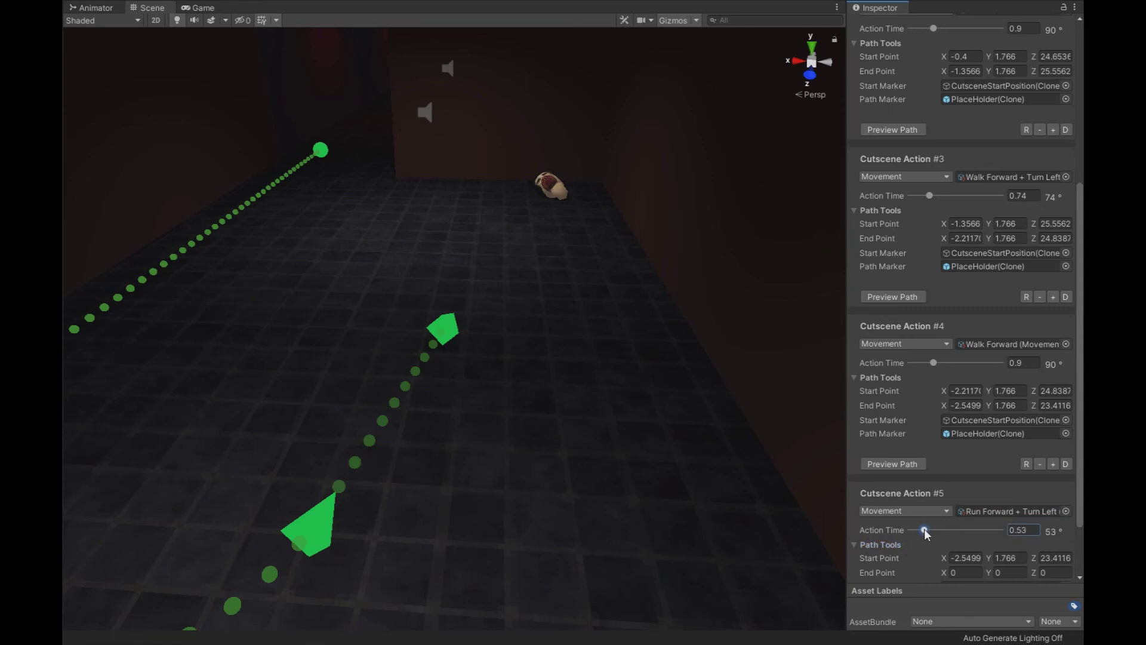
{"action": "scroll", "coordinate": [911, 525], "scroll_direction": "down", "scroll_amount": 3}
{"action": "left_click", "coordinate": [897, 557]}
{"action": "right_click_drag", "start_coordinate": [418, 262], "coordinate": [90, 289]}
{"action": "right_click_drag", "start_coordinate": [260, 332], "coordinate": [323, 304]}
{"action": "mouse_move", "coordinate": [562, 318]}
{"action": "right_mouse_down"}
{"action": "mouse_move", "coordinate": [519, 322]}
{"action": "mouse_move", "coordinate": [681, 346]}
{"action": "mouse_move", "coordinate": [551, 332]}
{"action": "right_mouse_up"}
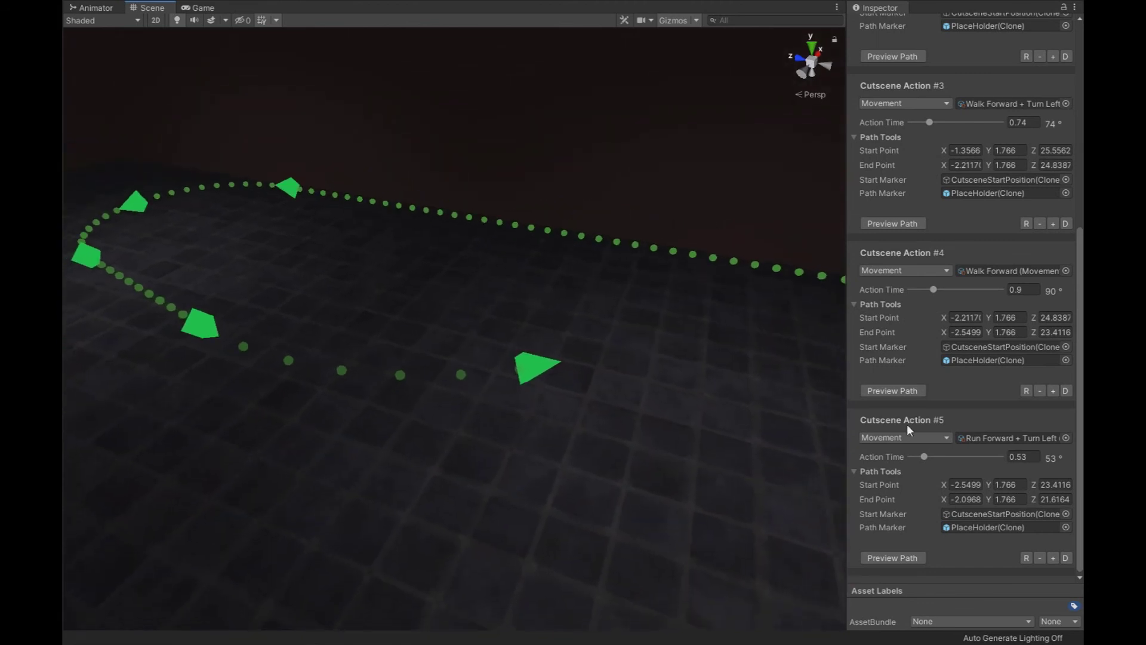
Add a sixth cutscene action set to Turn Right
{"action": "left_click", "coordinate": [1052, 558]}
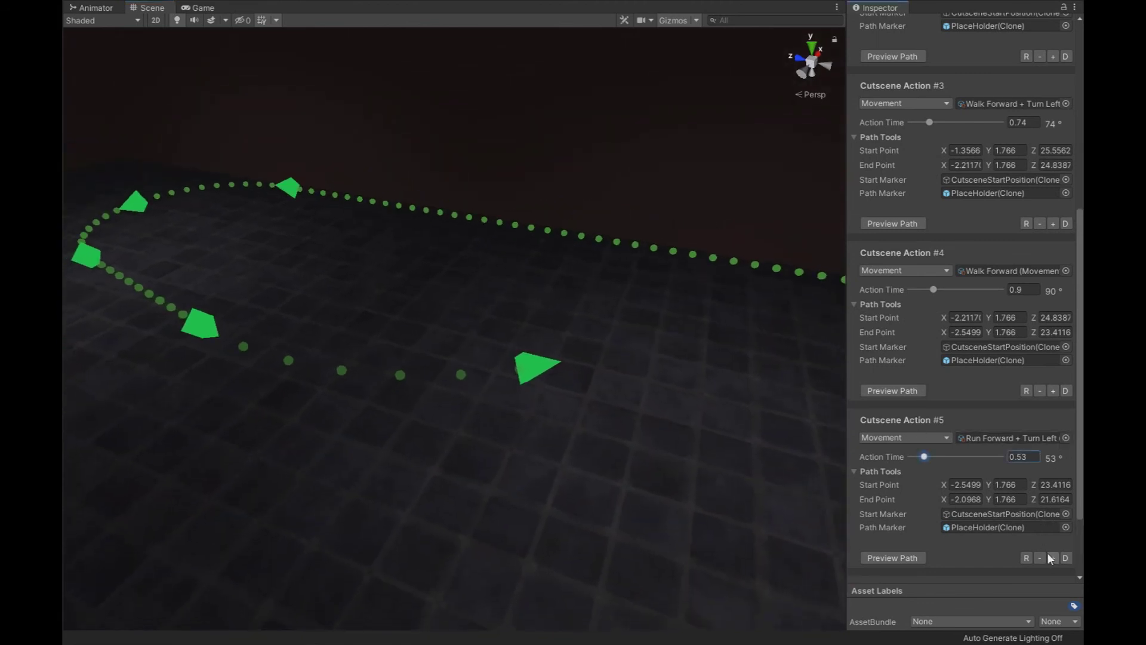
{"action": "left_click", "coordinate": [1065, 512]}
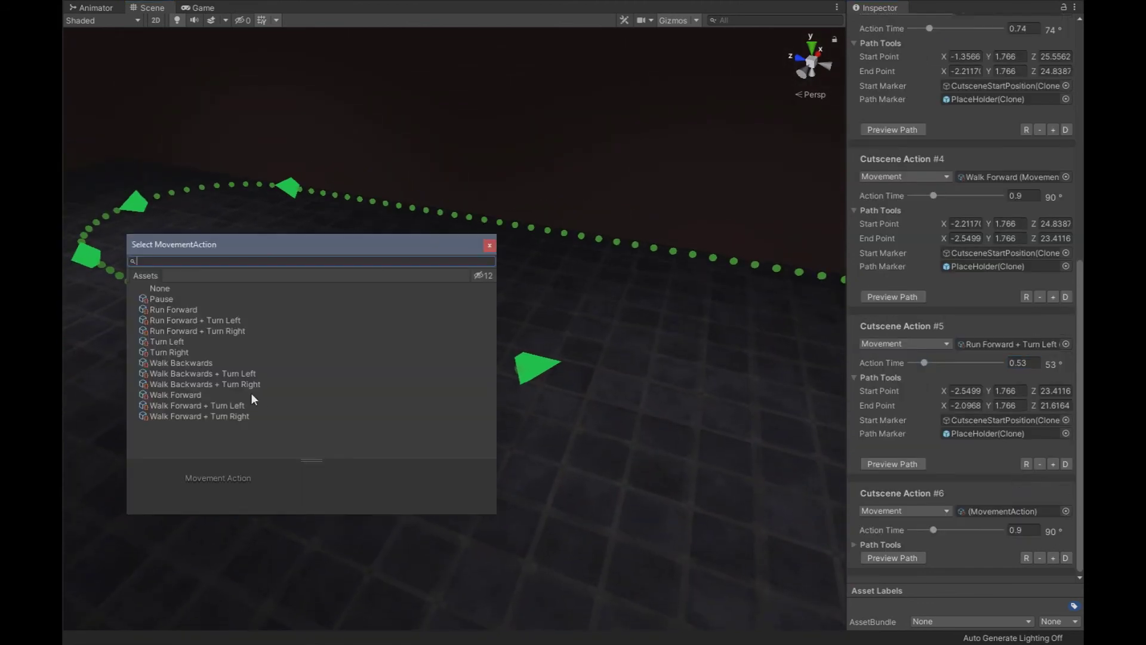
{"action": "double_click", "coordinate": [180, 352]}
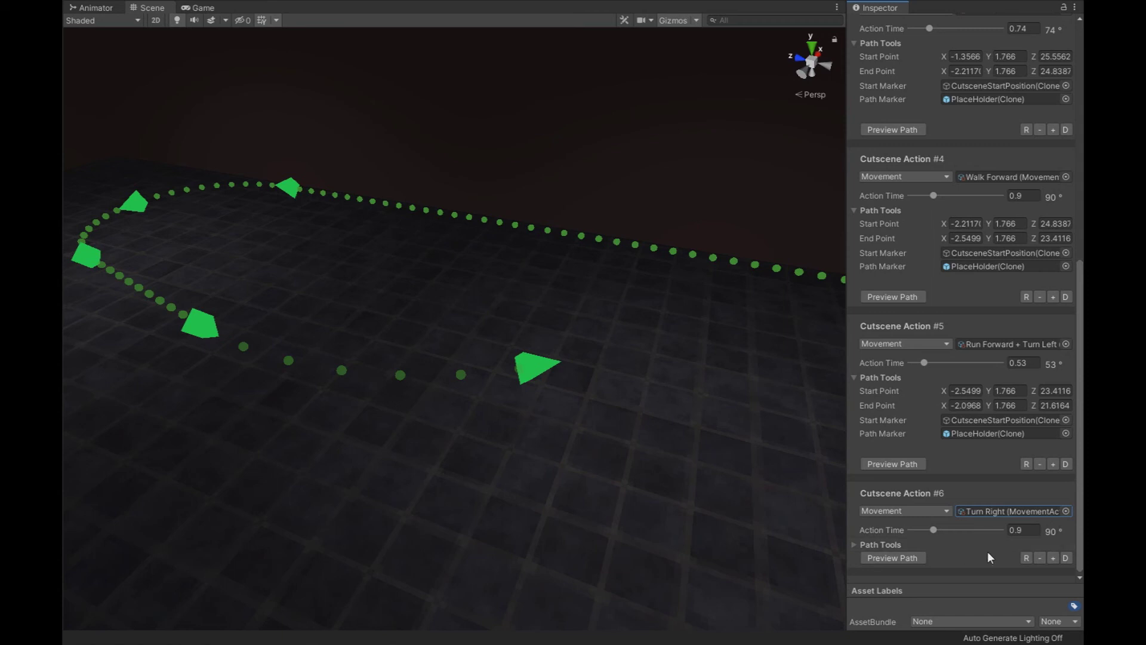
Set the Action Time to 1.8 (180°), preview the in-place turn, and add a seventh action
{"action": "left_click", "coordinate": [1026, 531]}
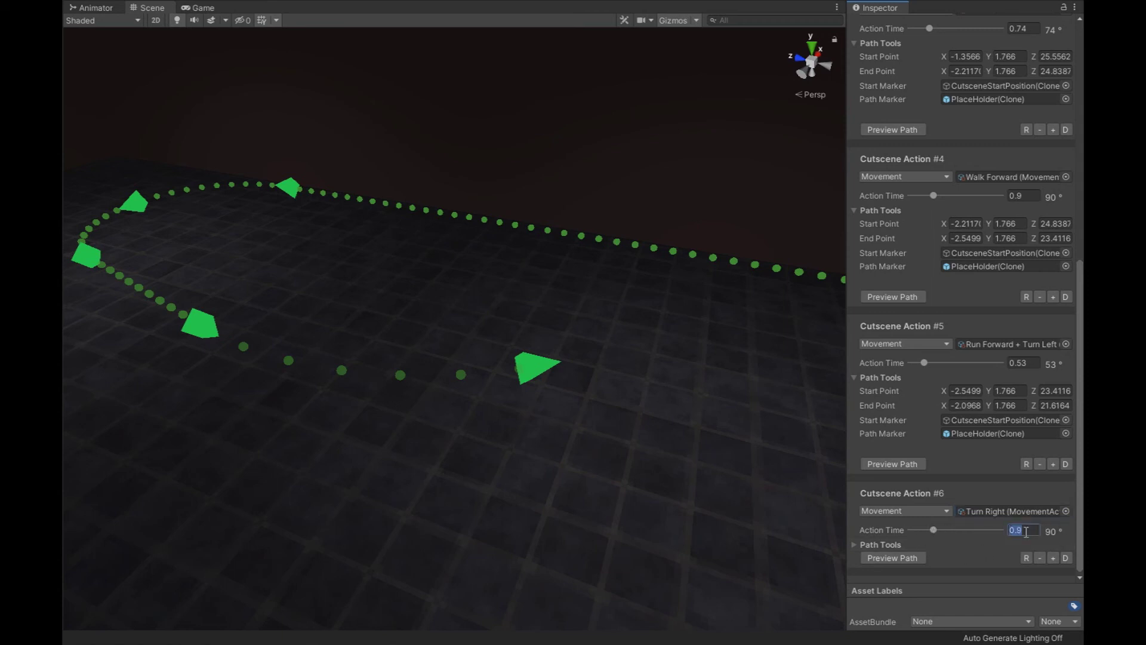
{"action": "type", "text": "1.8"}
{"action": "left_click", "coordinate": [854, 544]}
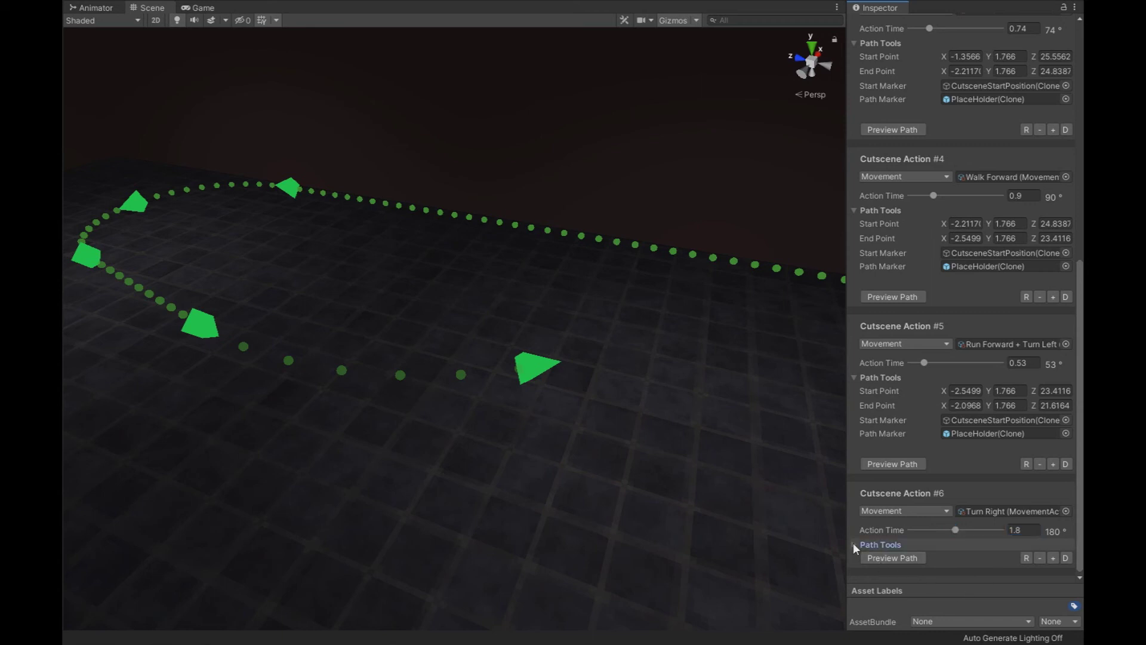
{"action": "left_click", "coordinate": [854, 544]}
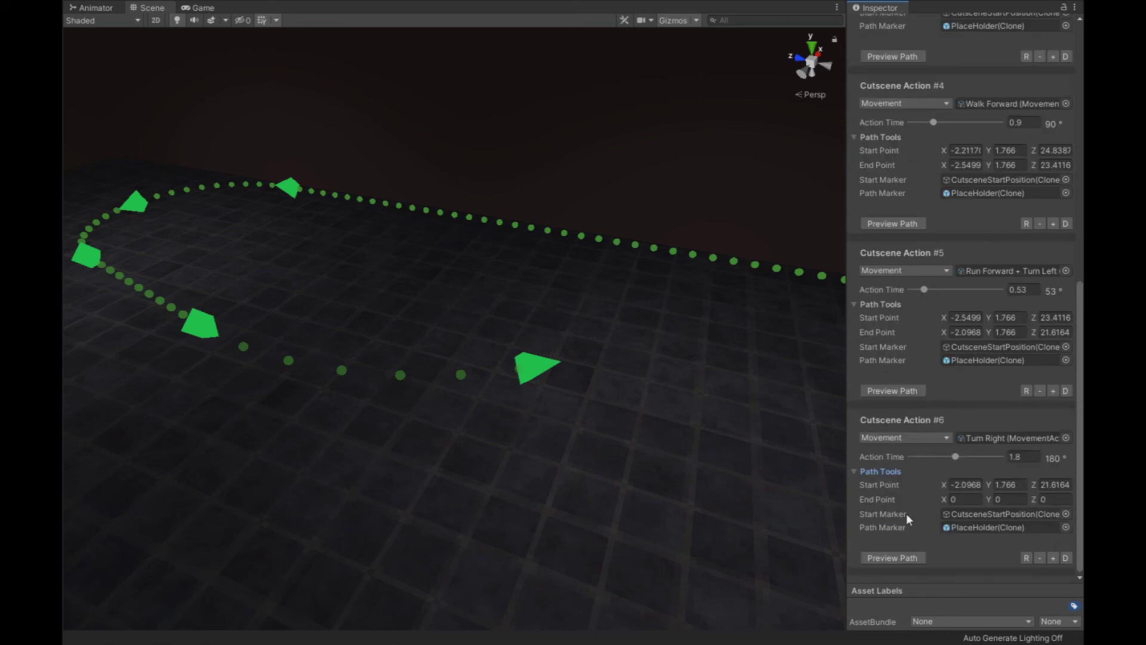
{"action": "left_click", "coordinate": [887, 559]}
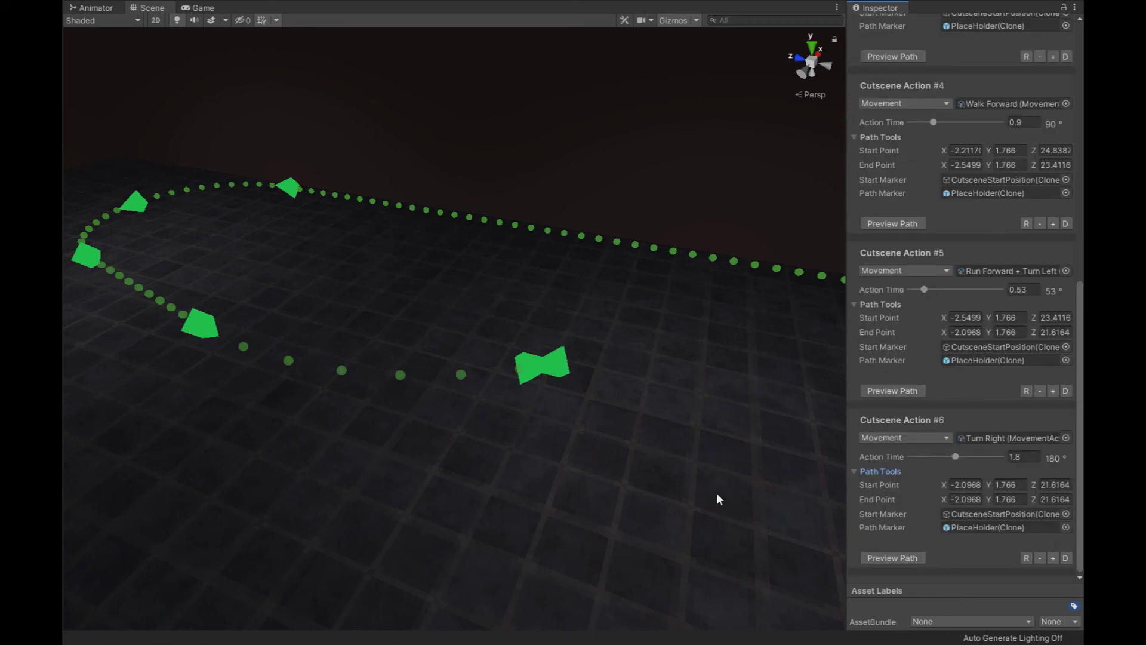
{"action": "left_click", "coordinate": [1053, 558]}
Make Action #7 Walk Forward at 1.76 and preview it, extending the green path to 23.833
{"action": "left_click", "coordinate": [1066, 511]}
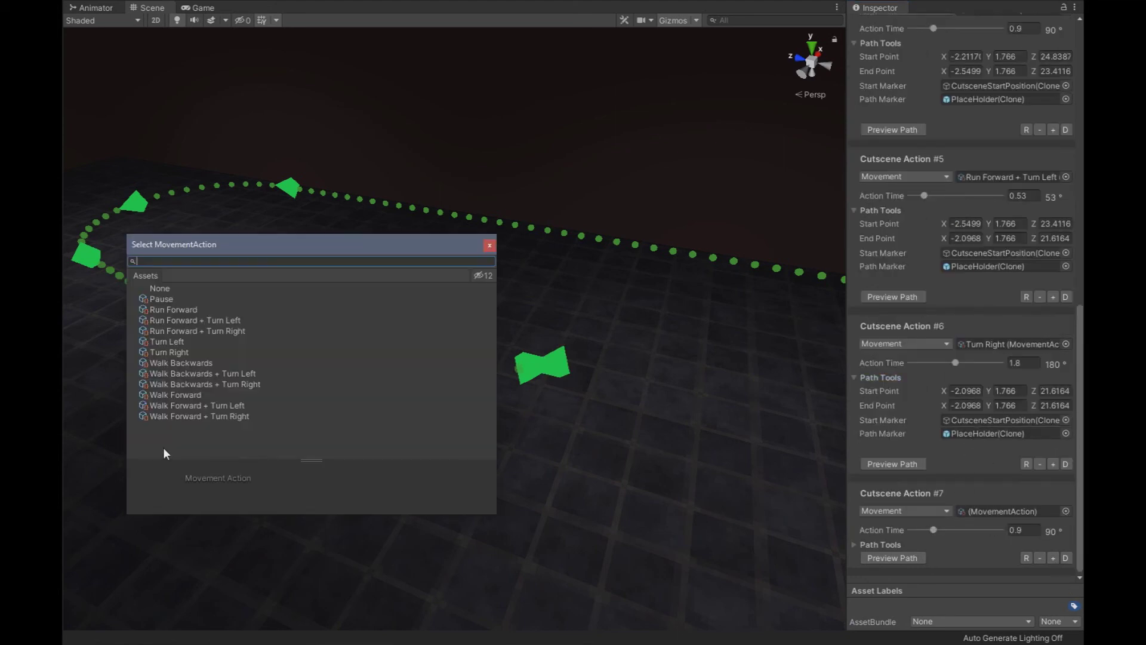
{"action": "double_click", "coordinate": [197, 395]}
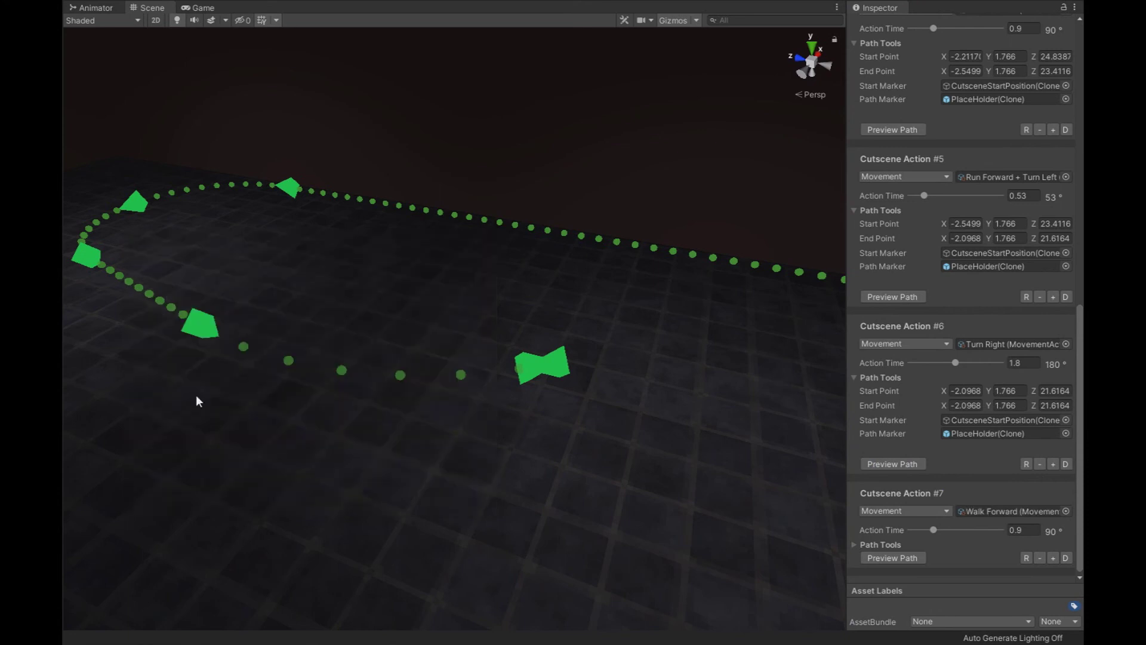
{"action": "left_click", "coordinate": [856, 544]}
{"action": "scroll", "coordinate": [967, 544], "scroll_direction": "down", "scroll_amount": 3}
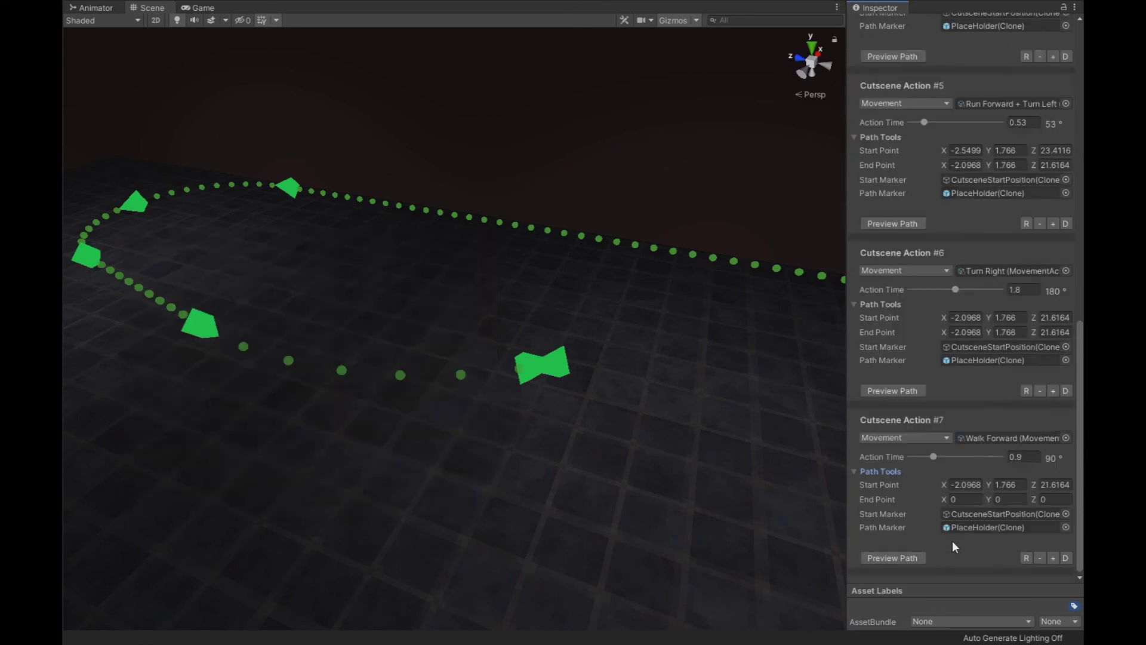
{"action": "left_click_drag", "start_coordinate": [940, 454], "coordinate": [954, 456]}
{"action": "left_click", "coordinate": [890, 558]}
{"action": "right_click_drag", "start_coordinate": [334, 310], "coordinate": [776, 358]}
{"action": "key", "text": "Down"}
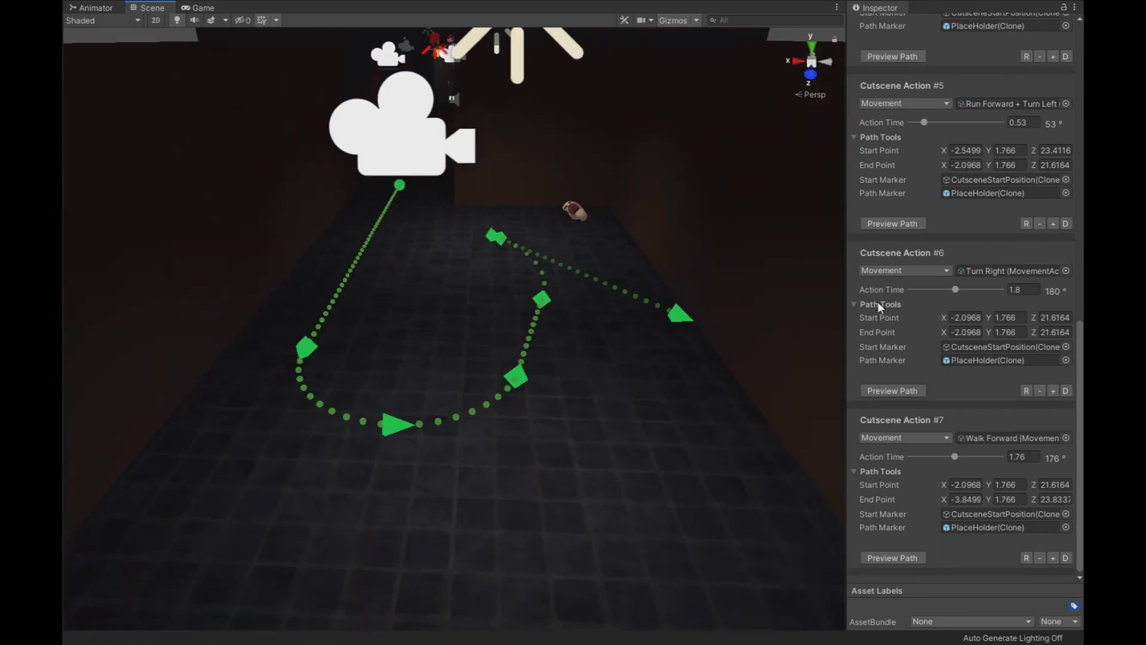
{"action": "key", "text": "Left"}
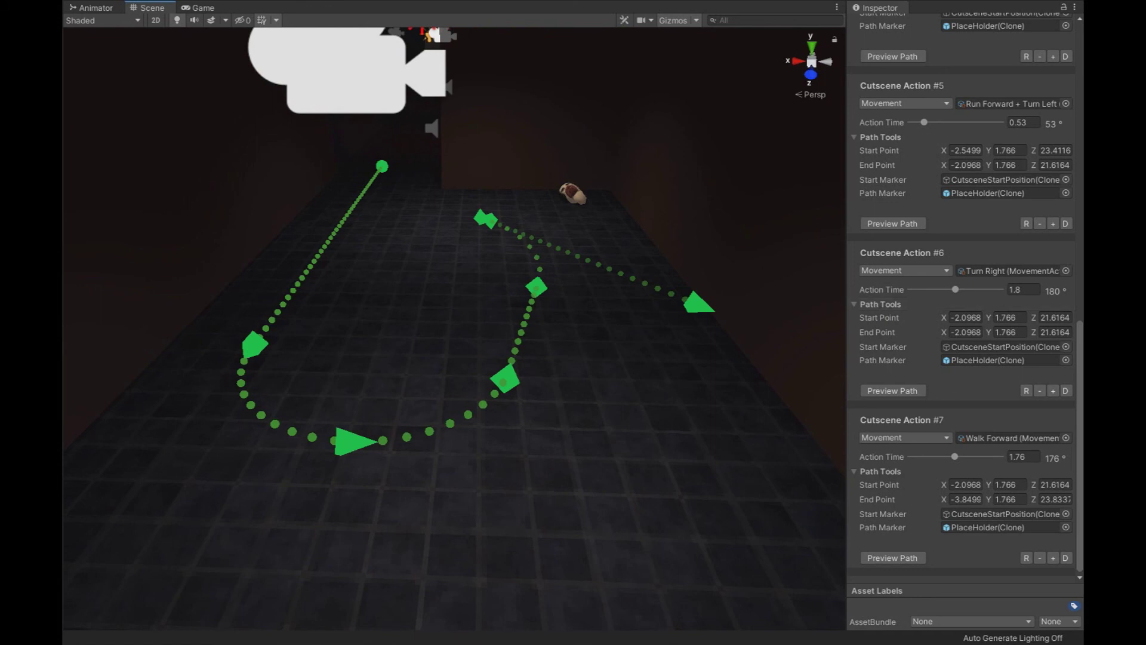
Assign Test Cutscene to the Cube's Cutscene Player, play it, then return to the Scene view
{"action": "left_click", "coordinate": [404, 133]}
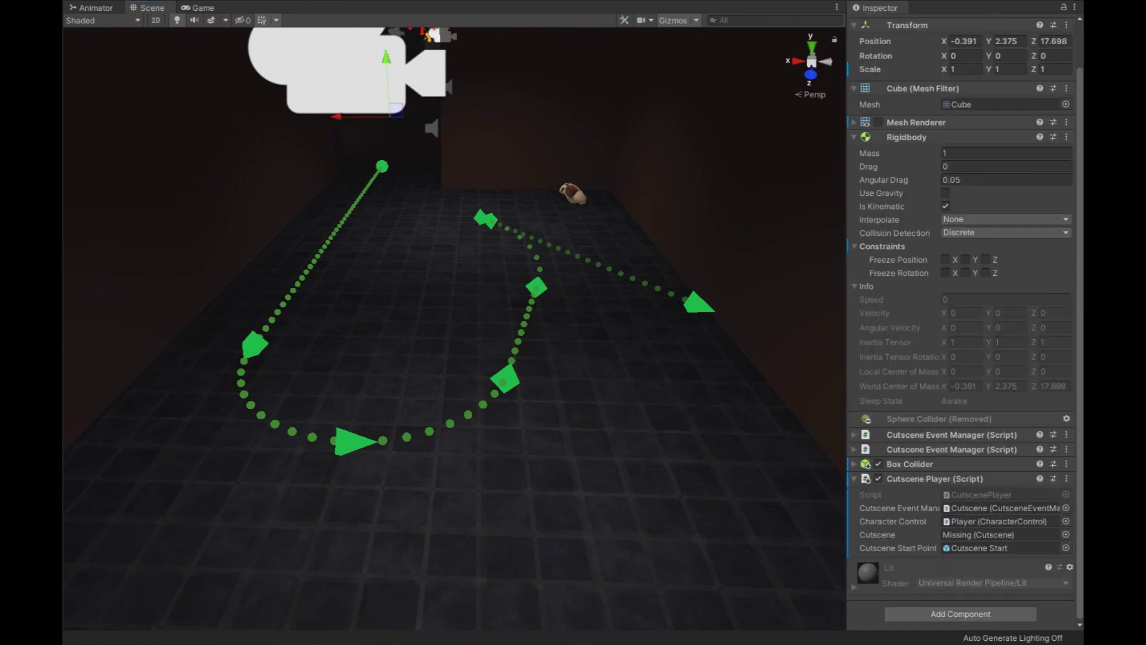
{"action": "left_click", "coordinate": [1066, 535]}
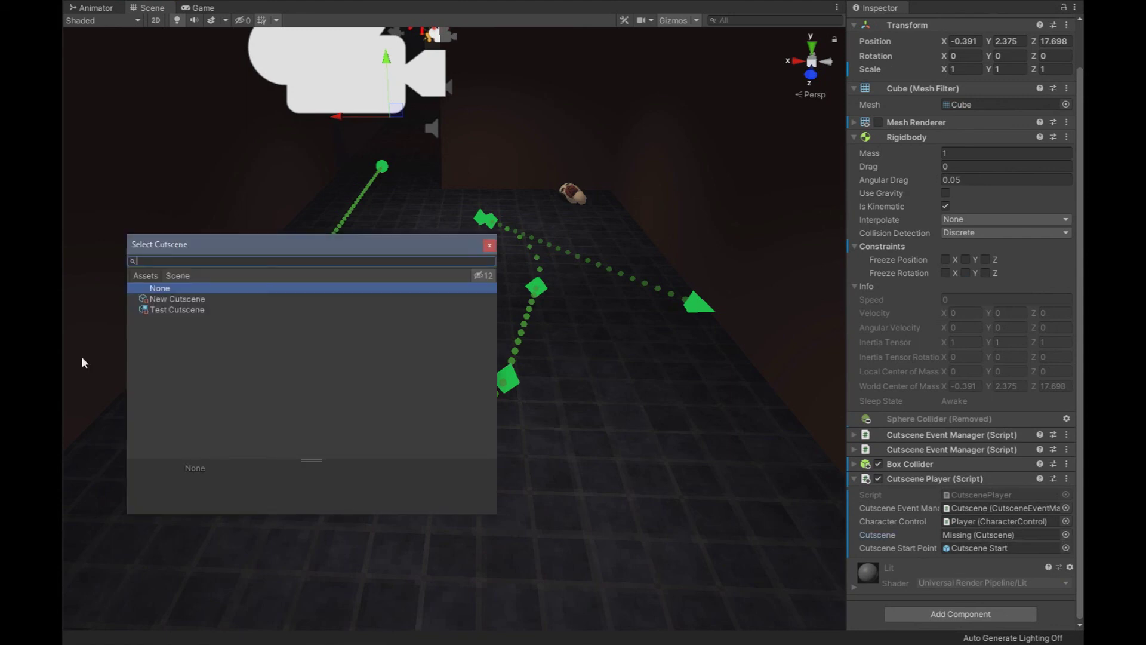
{"action": "double_click", "coordinate": [177, 310]}
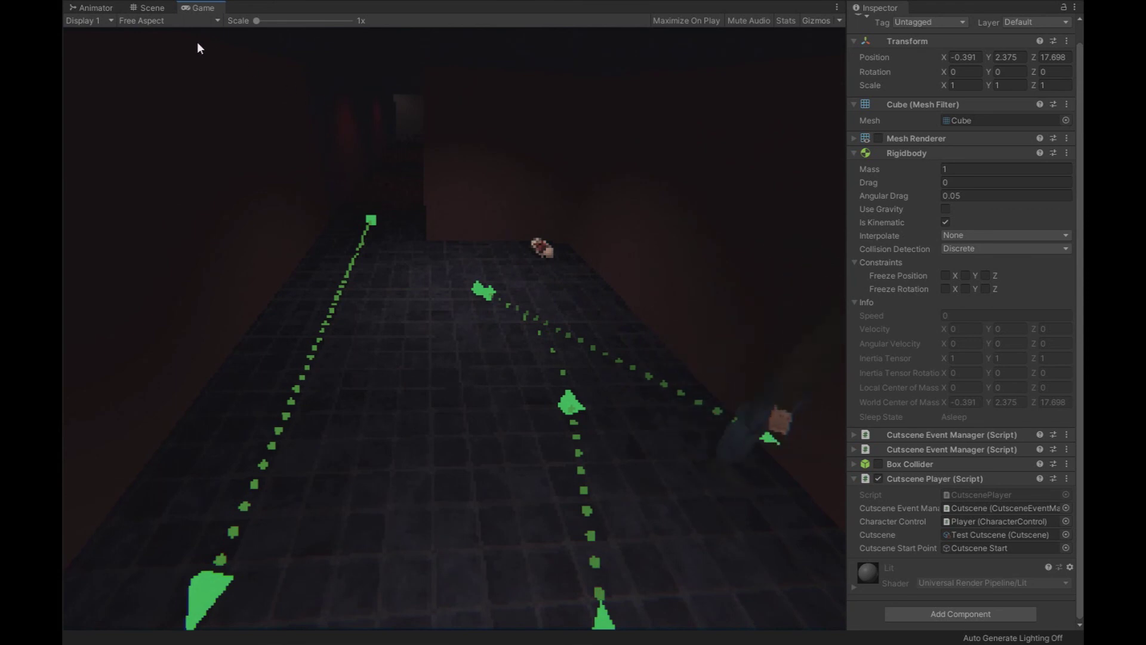
{"action": "left_click", "coordinate": [157, 9]}
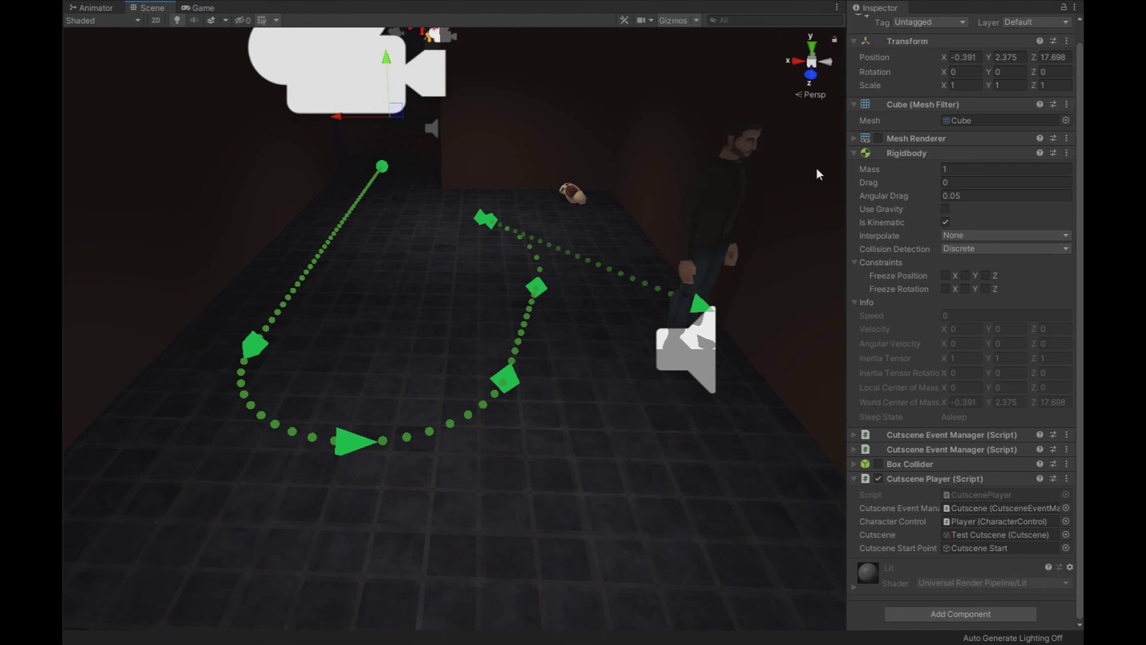